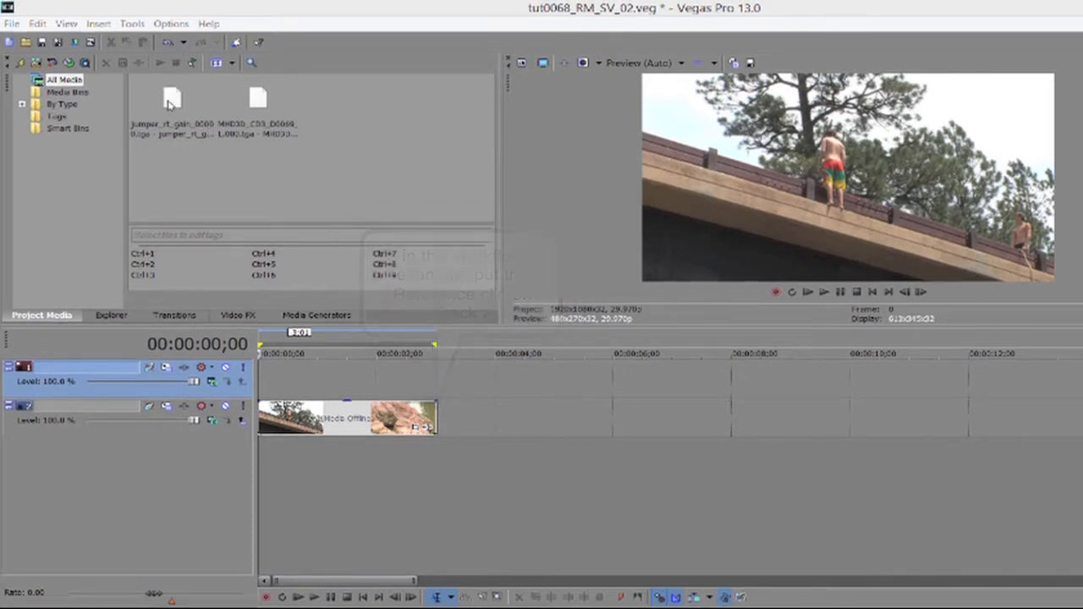
Drop the jumper still onto the lower clip and make REMatchColor Track 1's custom compositing mode.
left_click_drag(172, 103, 364, 387)
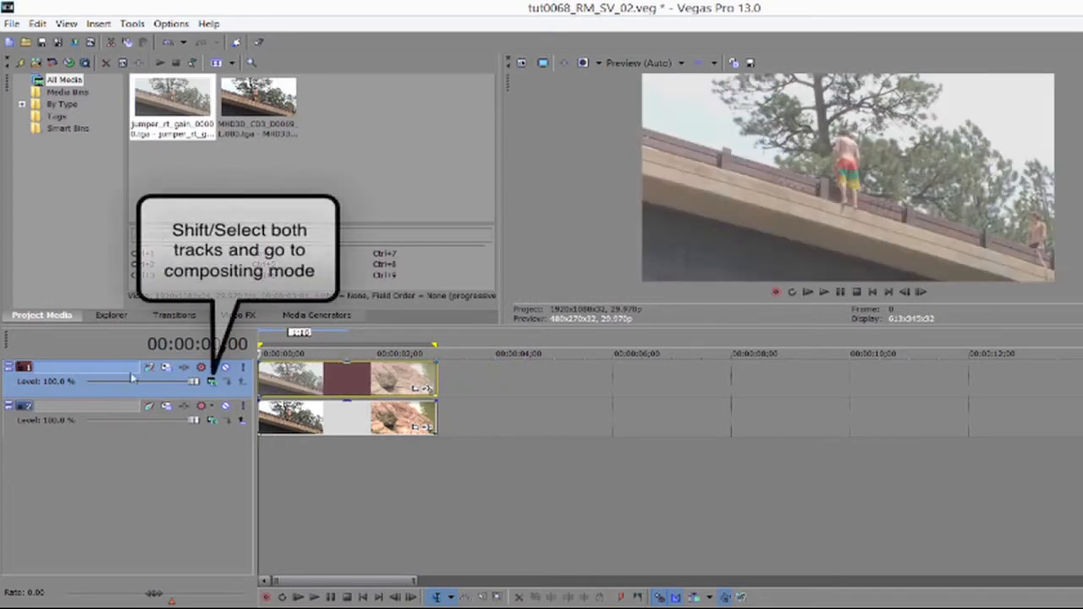
left_click(125, 411, "shift")
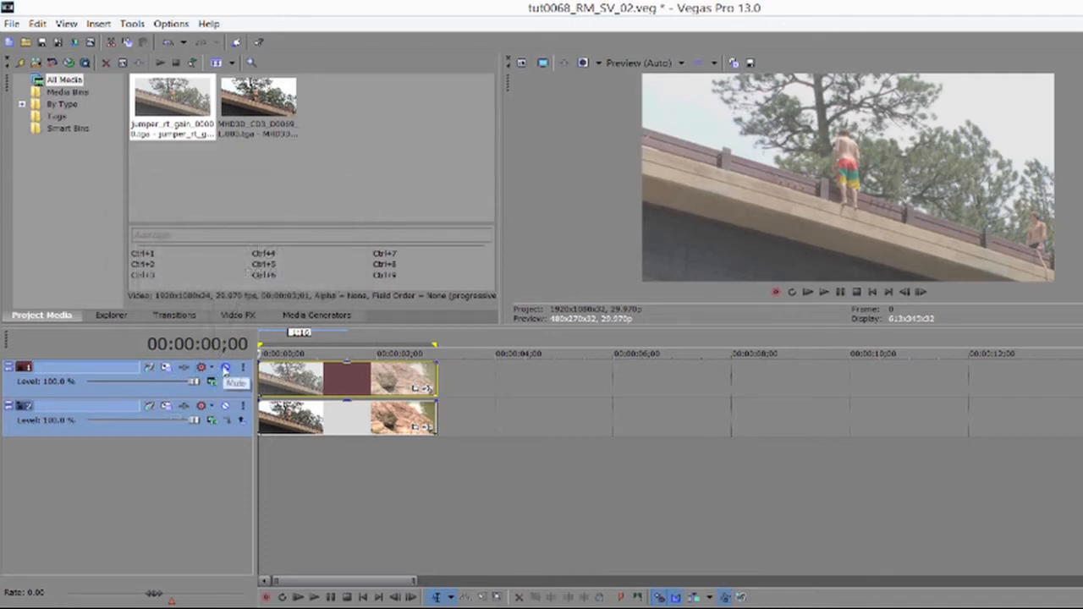
left_click(213, 381)
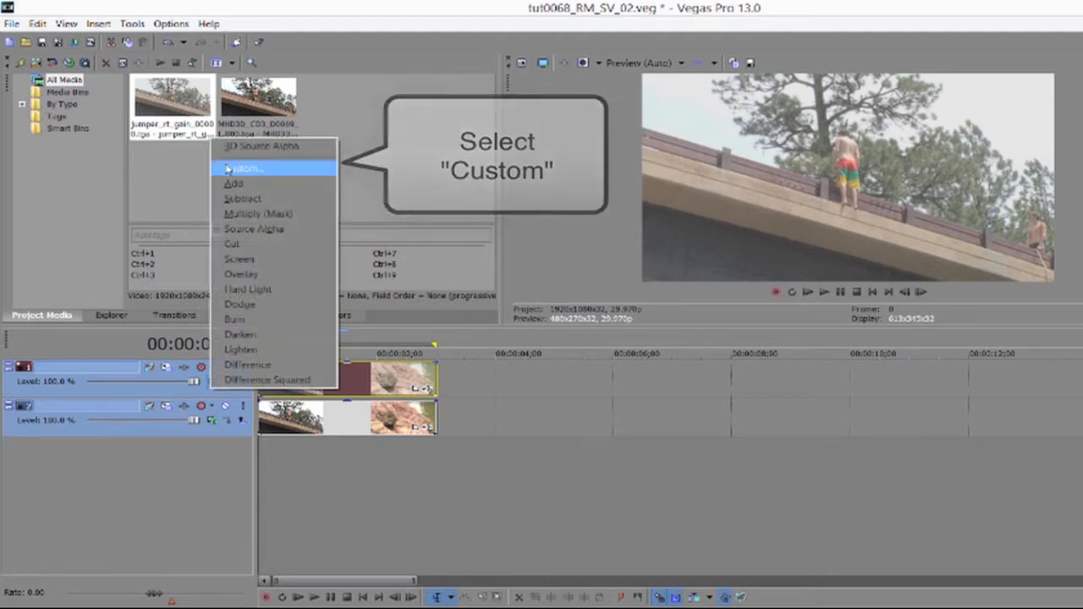
left_click(243, 167)
double_click(367, 202)
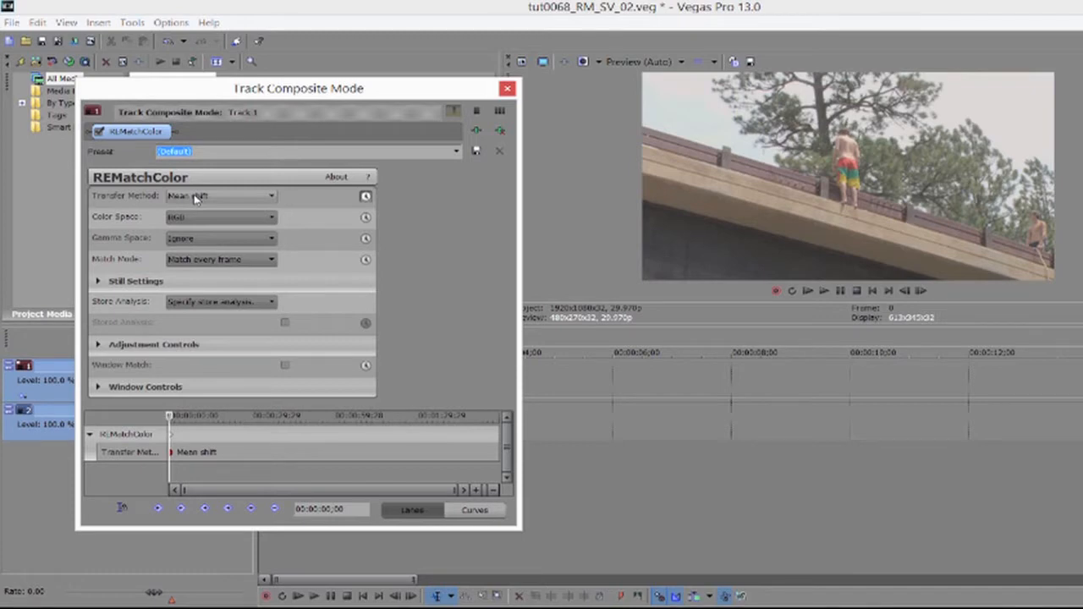
Preview the source image, then set REMatchColor to Gain/Offset transfer and LAB colour space.
left_click(194, 197)
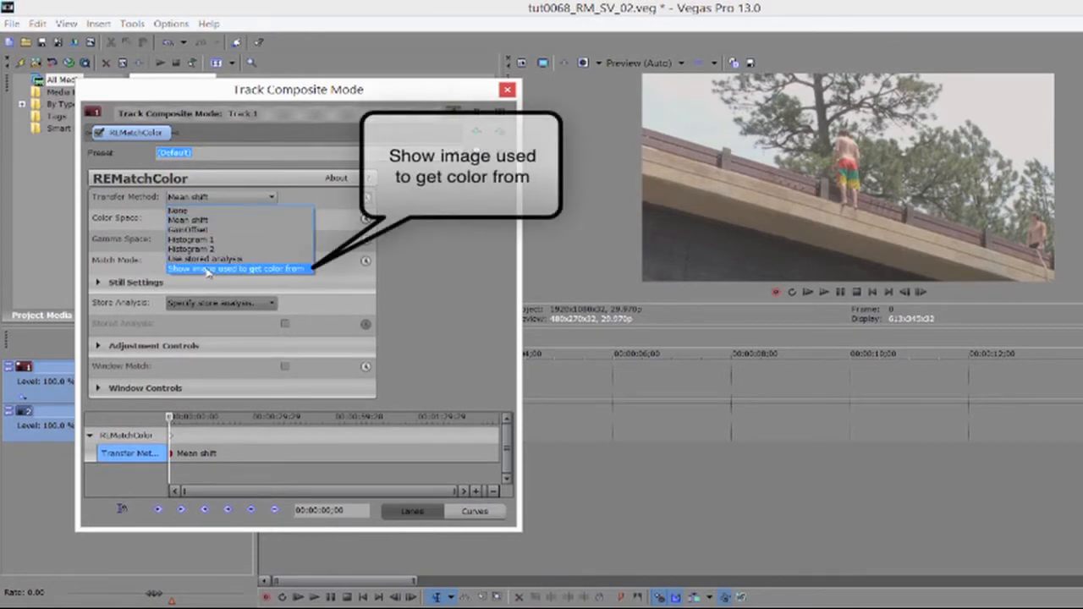
left_click(235, 268)
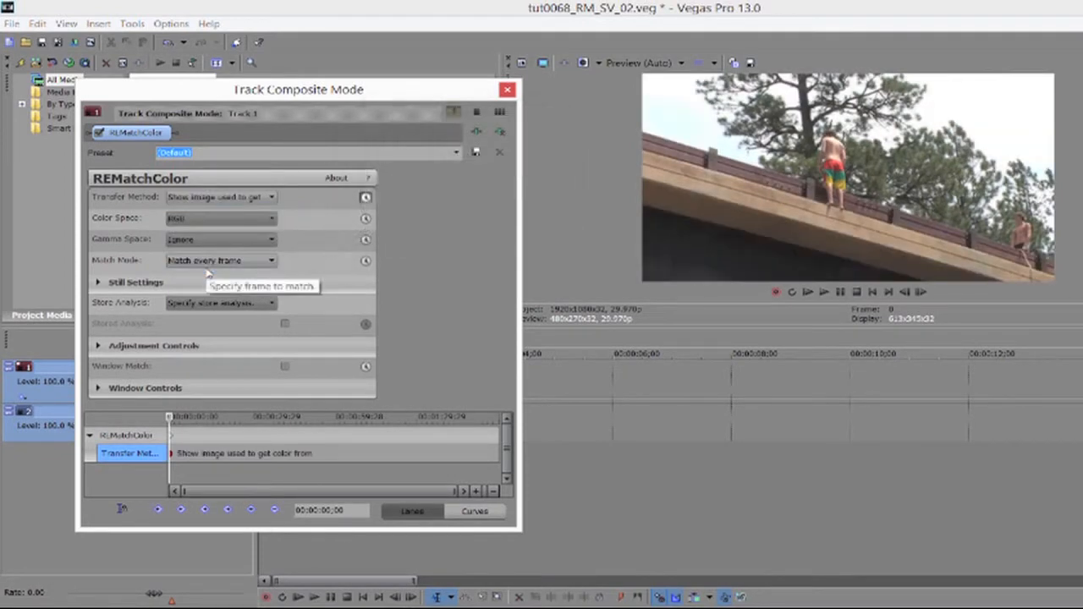
left_click(263, 198)
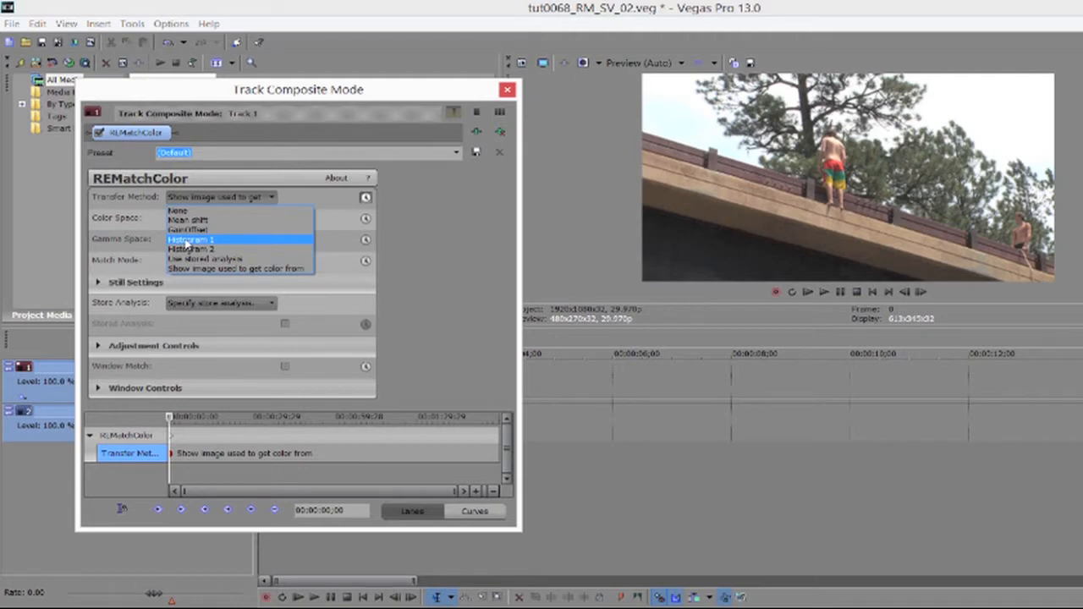
left_click(208, 229)
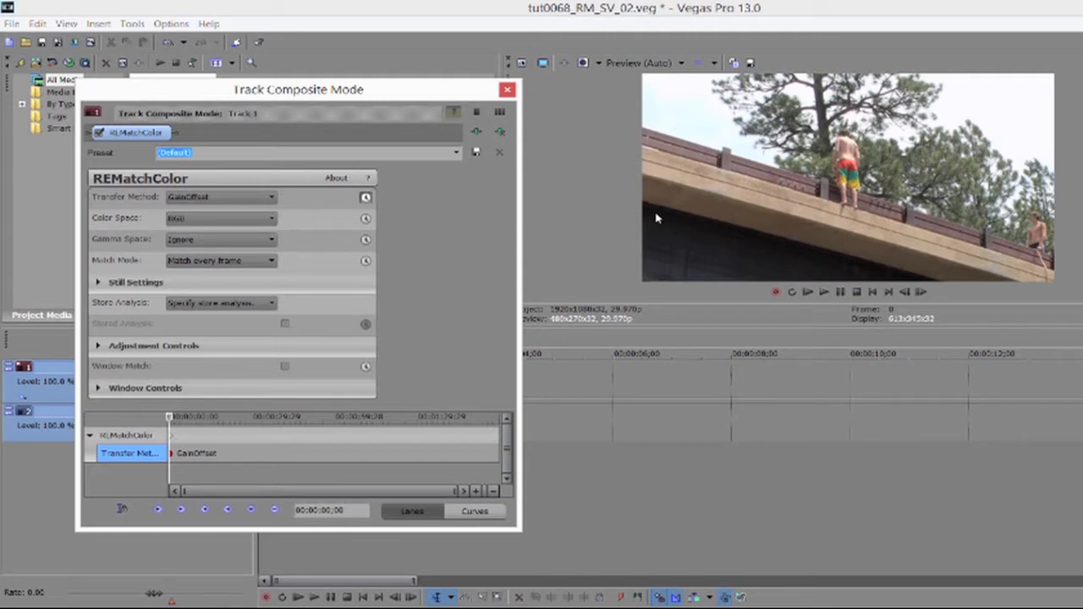
left_click(218, 218)
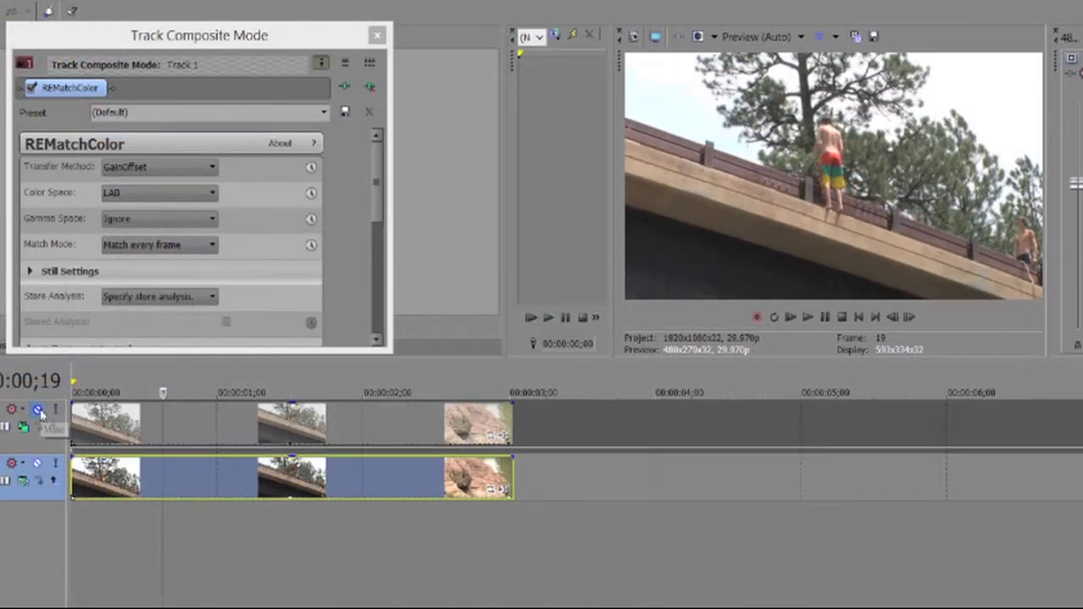
Toggle Track 1's mute on, off and on to compare matched and unmatched jumper footage.
left_click(39, 413)
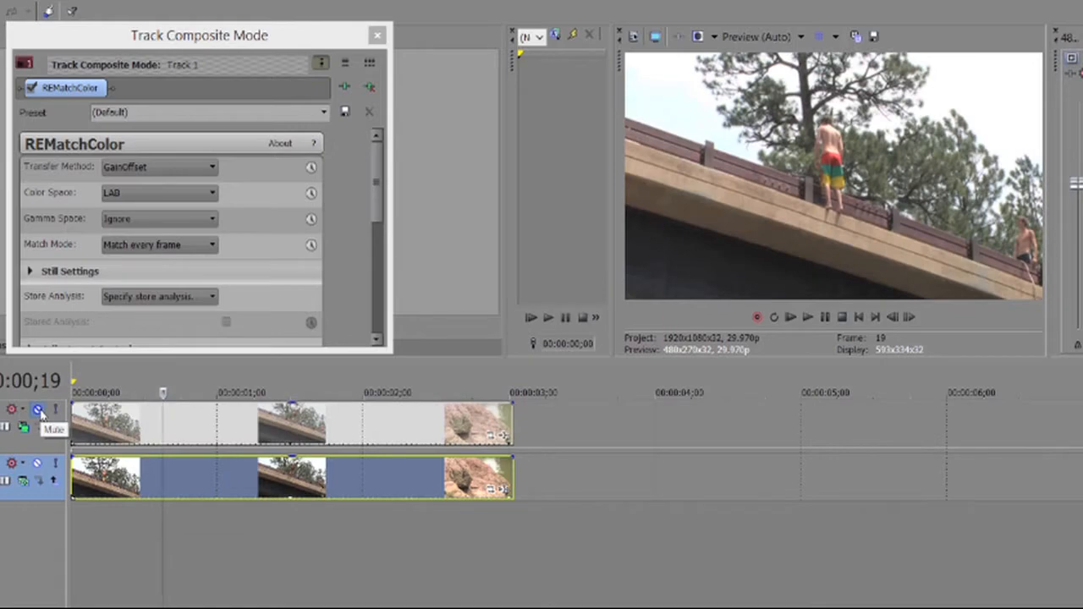
left_click(40, 412)
left_click(39, 412)
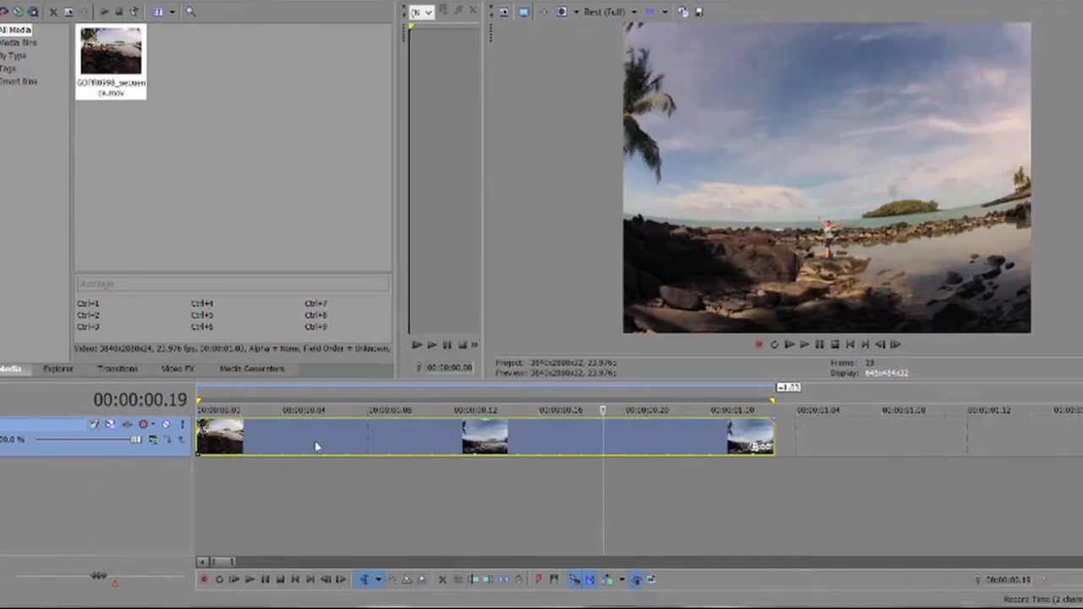
Add REMatchColor to the beach clip as a Video Event FX.
right_click(363, 459)
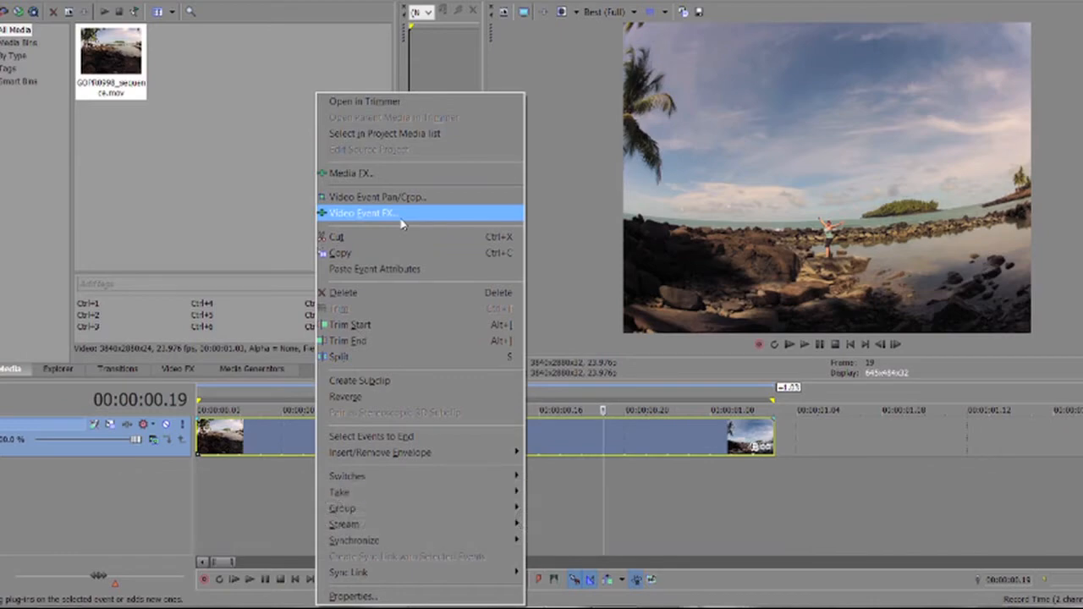
left_click(402, 222)
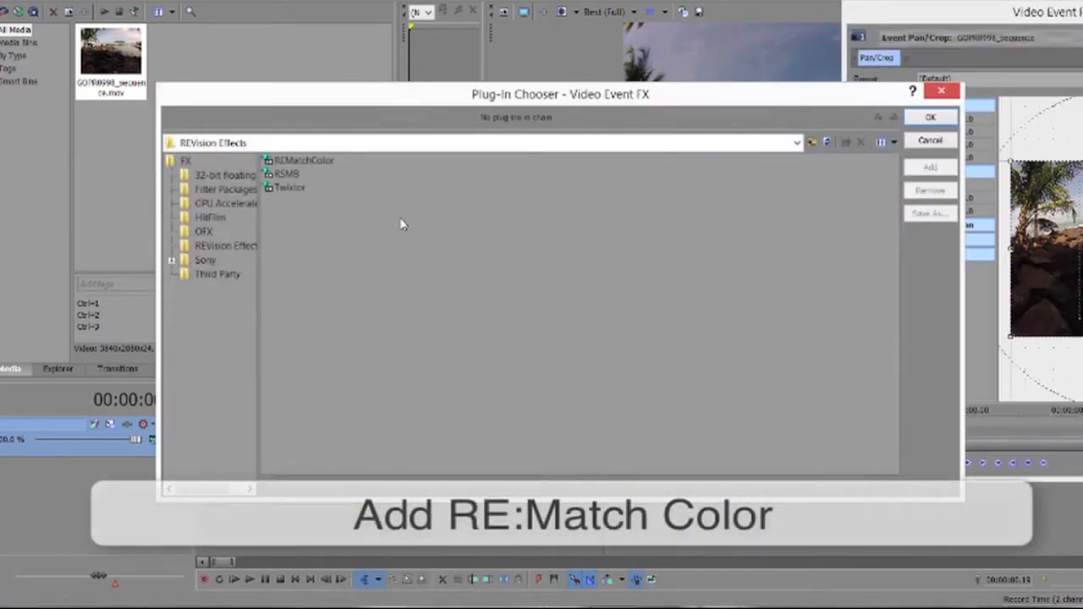
left_click(284, 162)
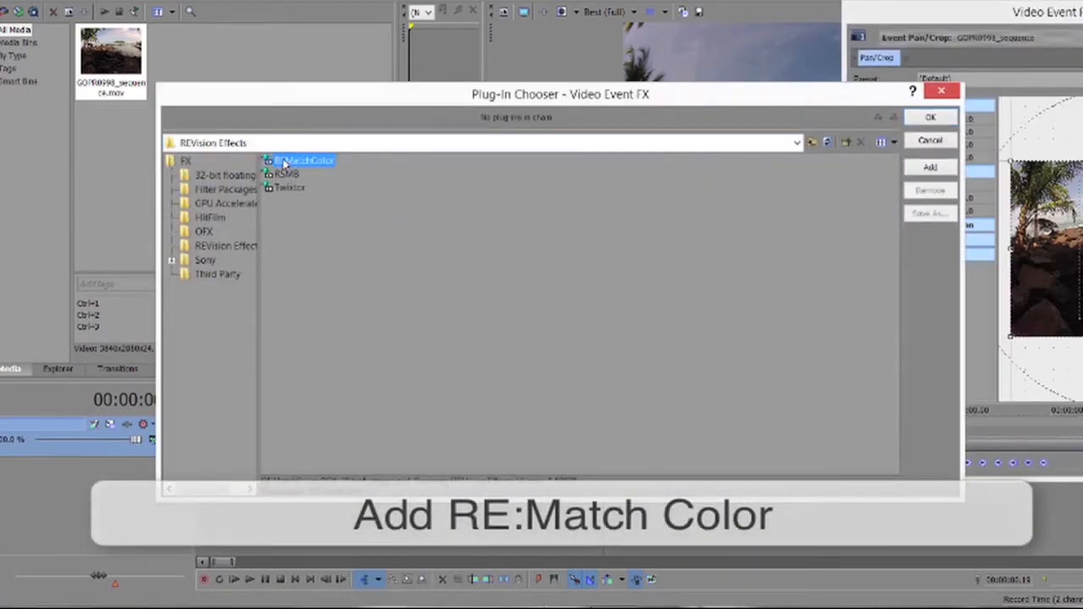
double_click(284, 162)
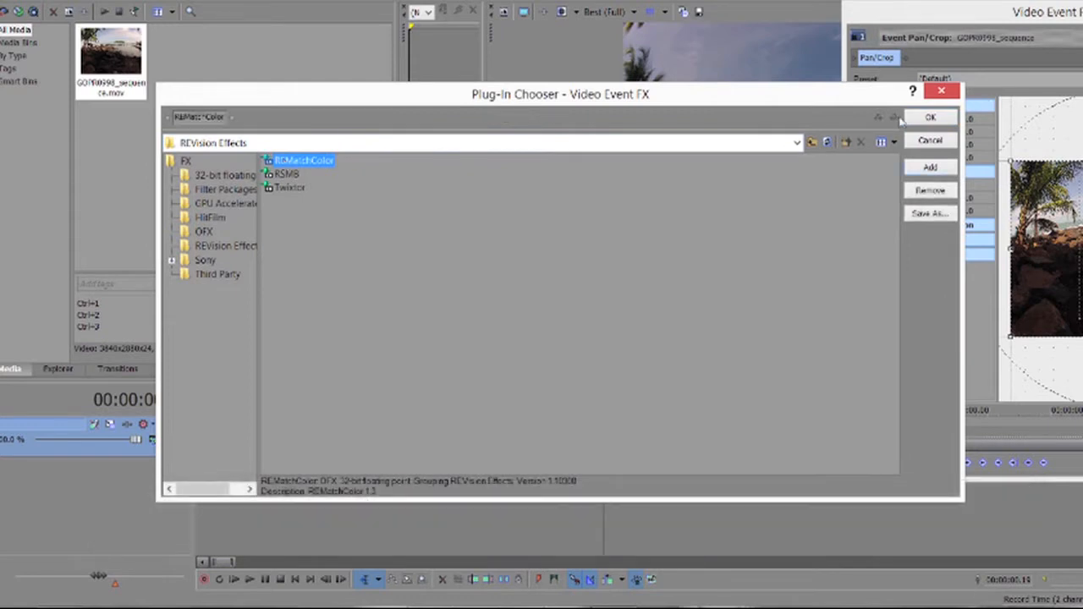
left_click(916, 120)
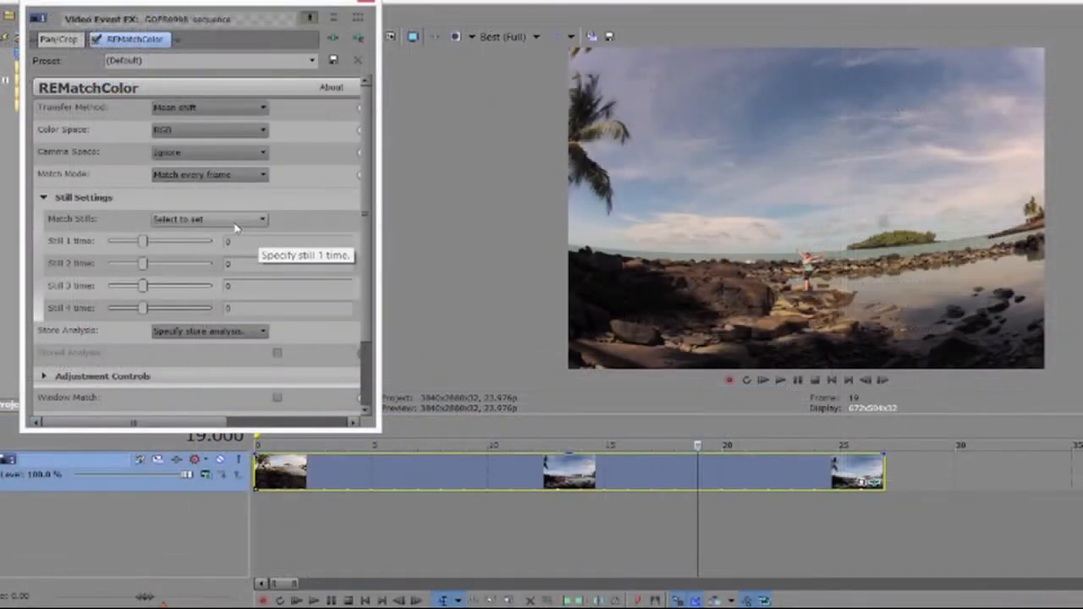
Store the current frame as still 1 and set Match Mode to Match to still 1.
left_click(236, 221)
left_click(195, 245)
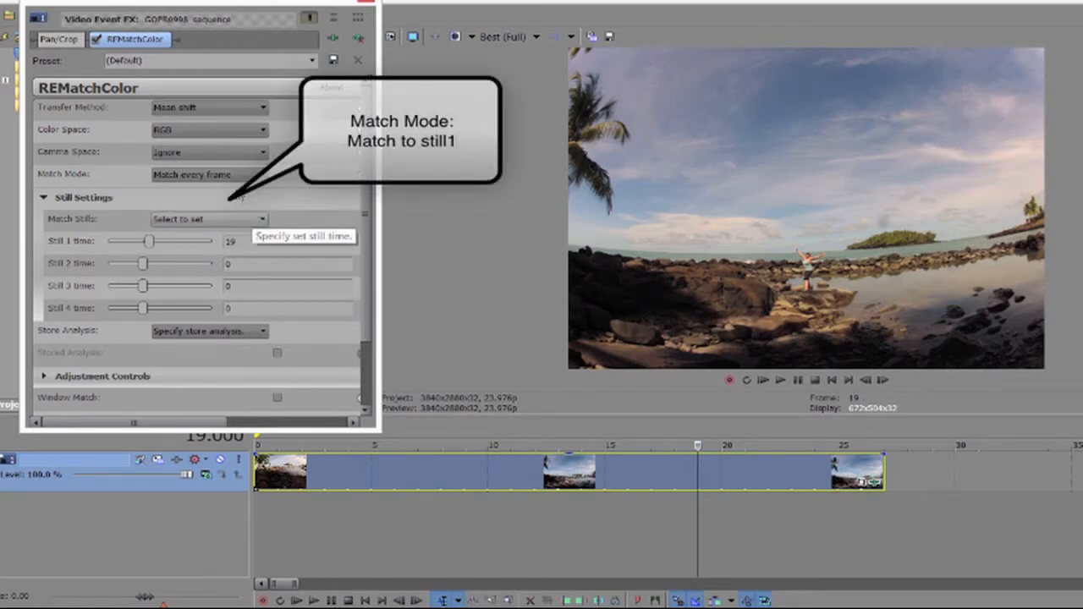
left_click(222, 175)
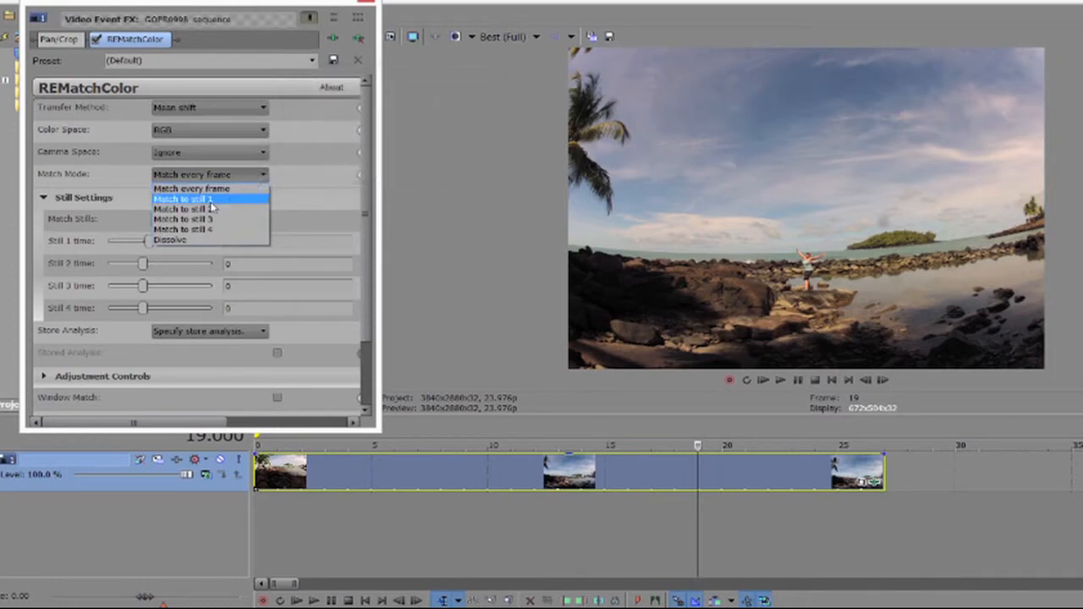
left_click(211, 202)
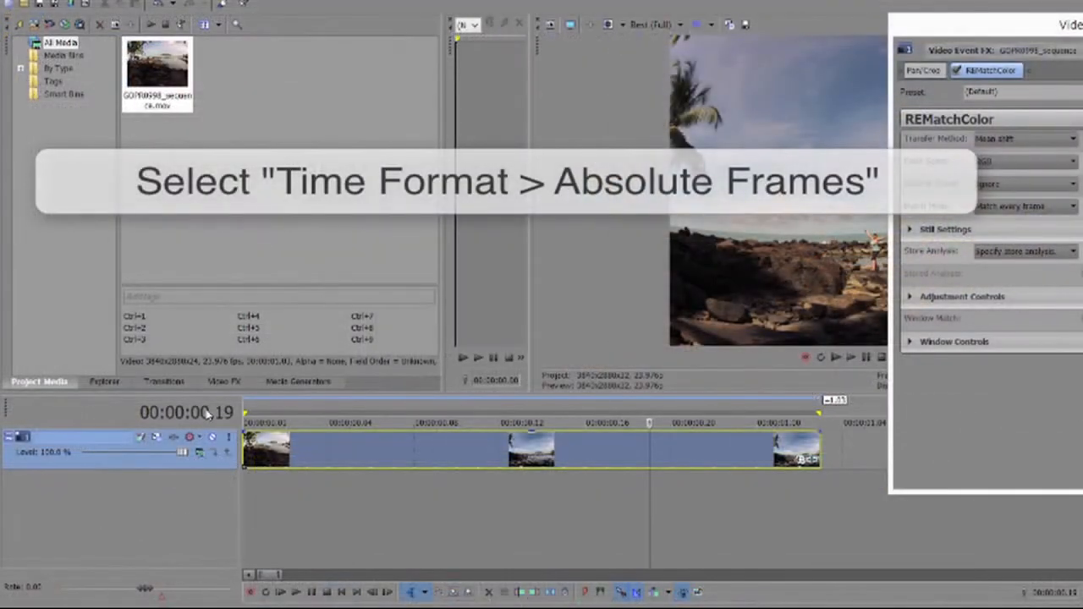
right_click(207, 412)
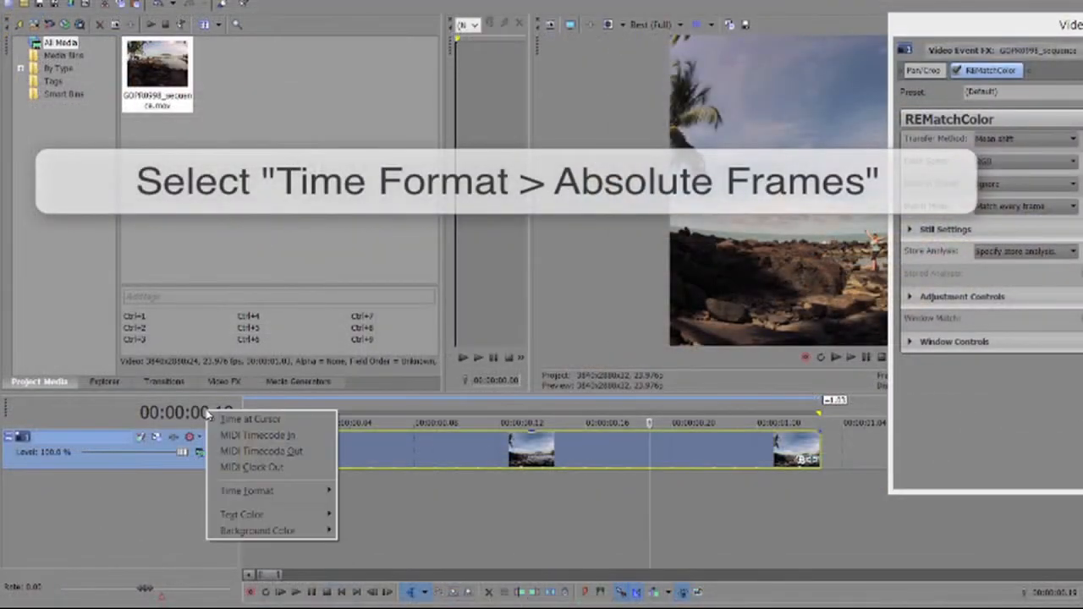
Show time as Absolute Frames, store frame 19 as still 1, and preview playback.
mouse_move(240, 495)
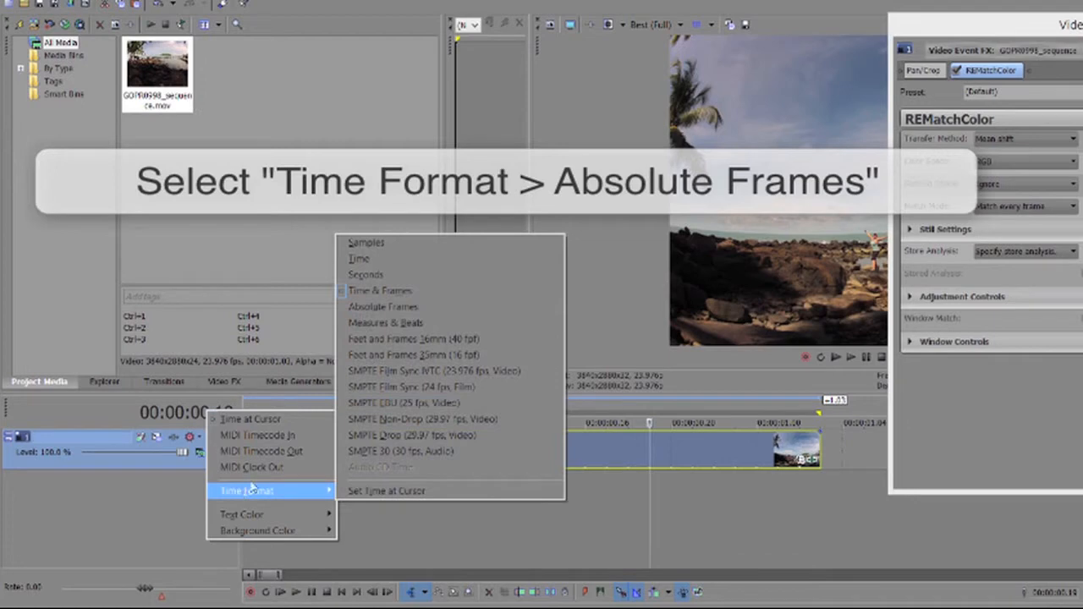
left_click(386, 308)
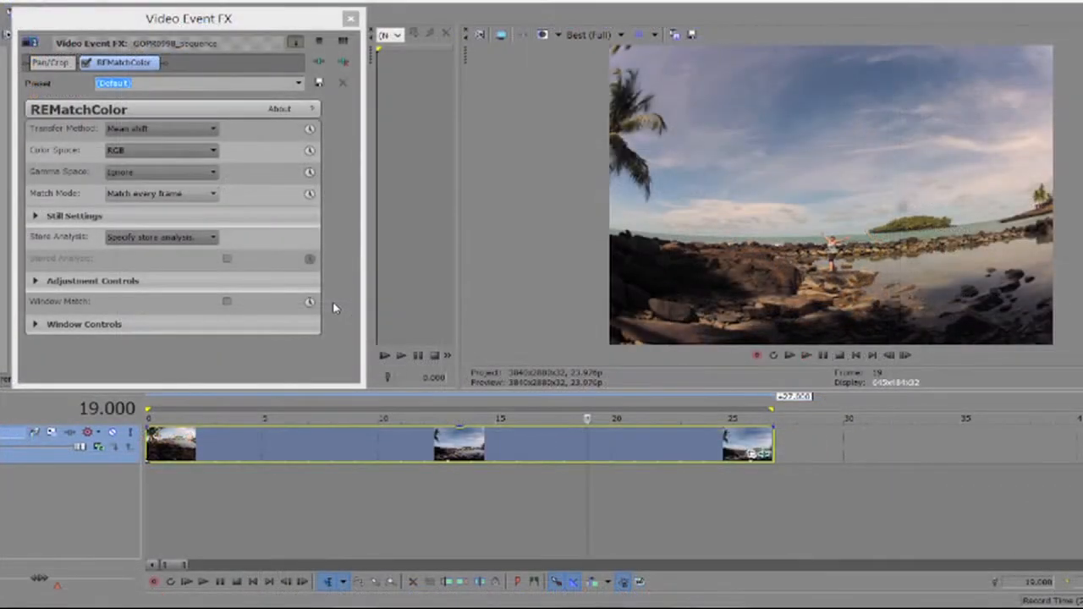
left_click(36, 217)
left_click(191, 238)
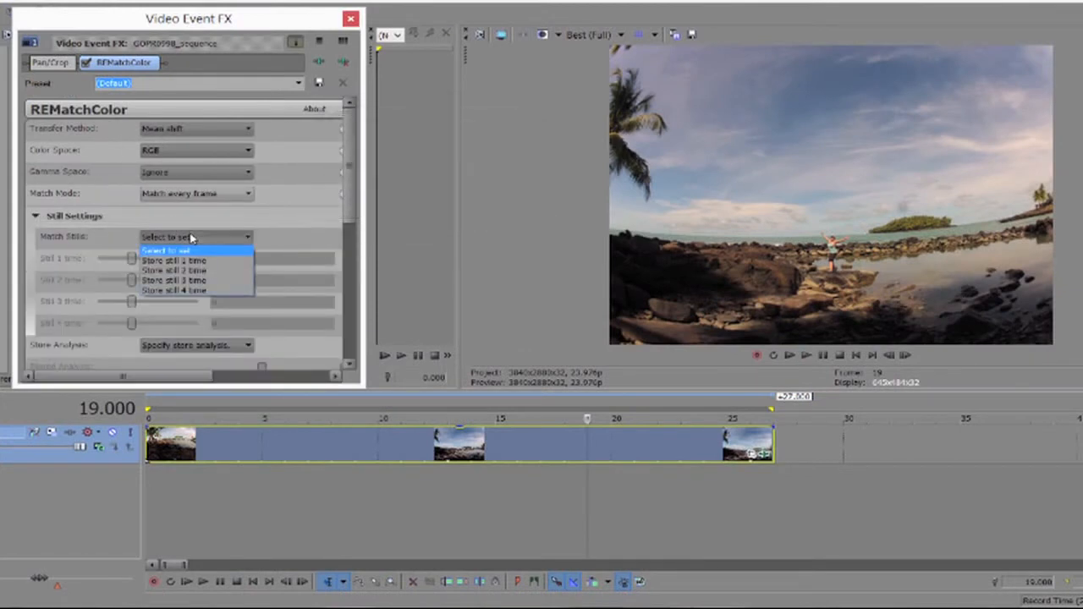
left_click(175, 256)
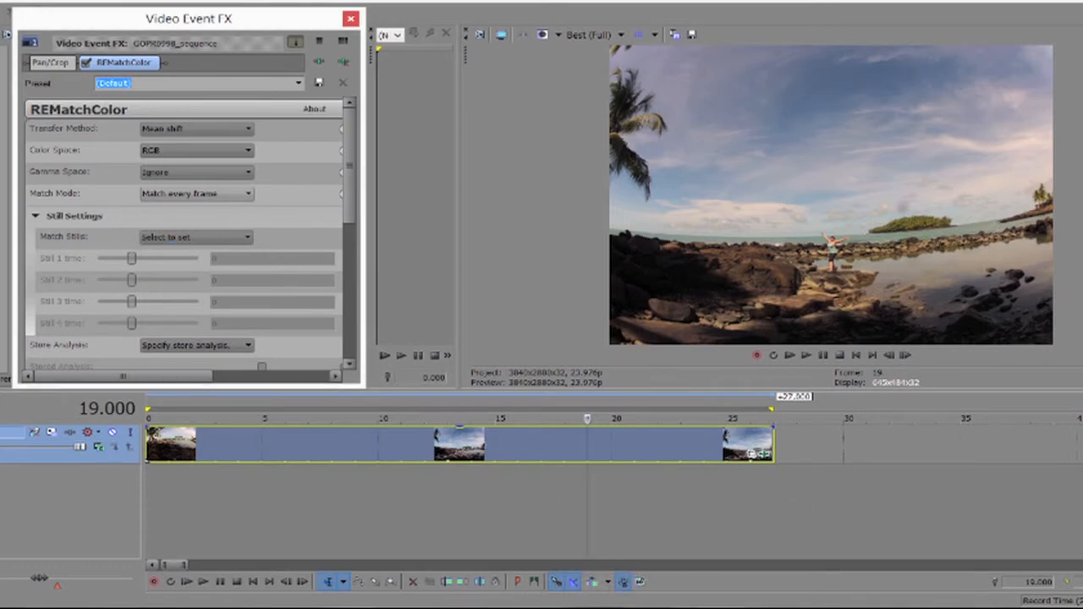
left_click(221, 239)
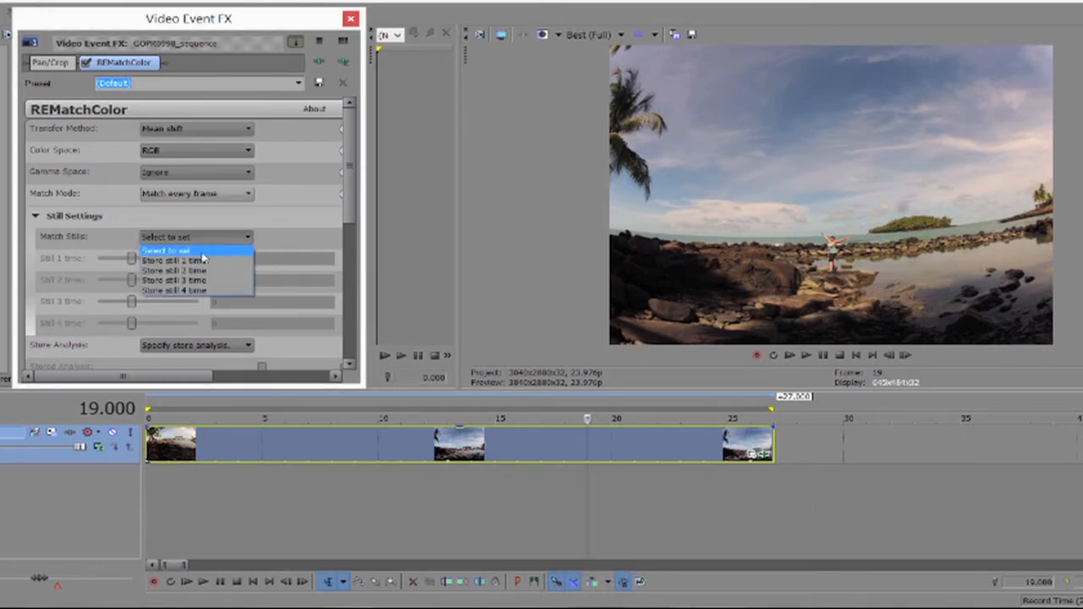
left_click(203, 262)
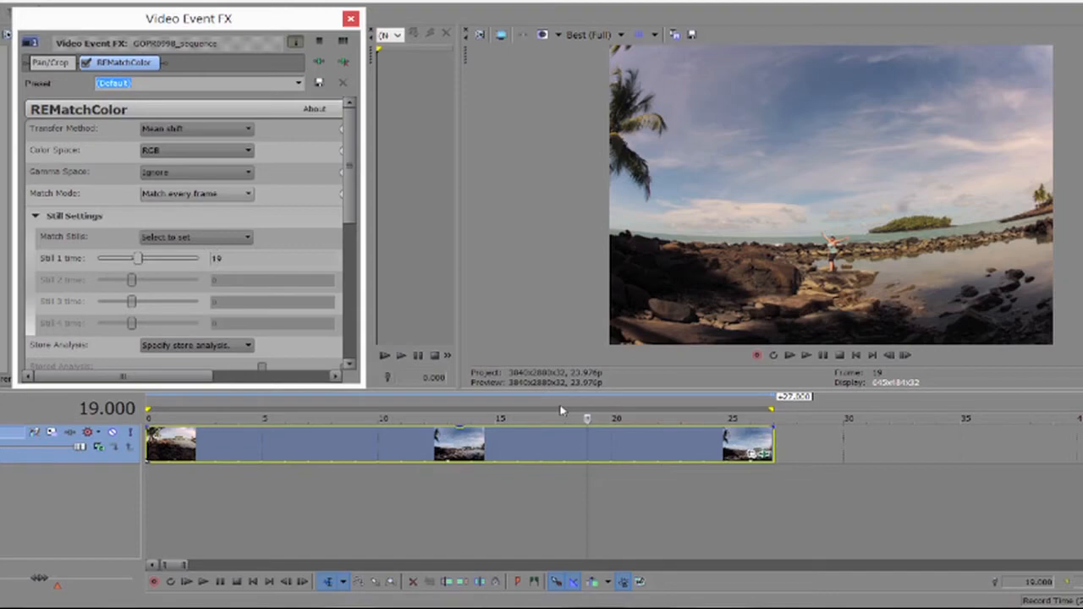
key("space")
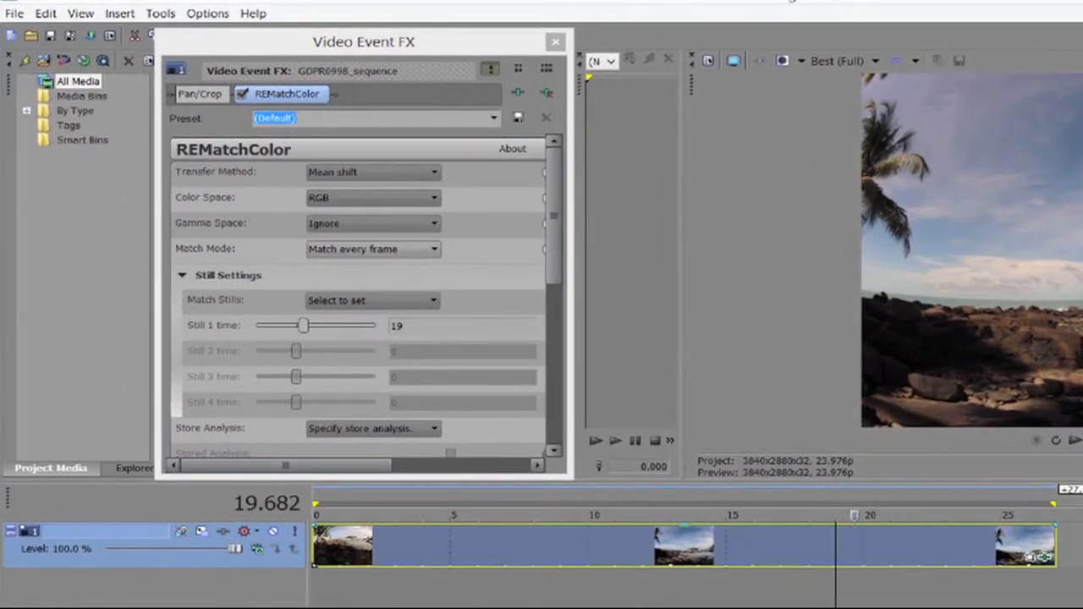
Scrub the playhead back near frame 17, advance one second, and preview playback.
left_click_drag(869, 514, 838, 508)
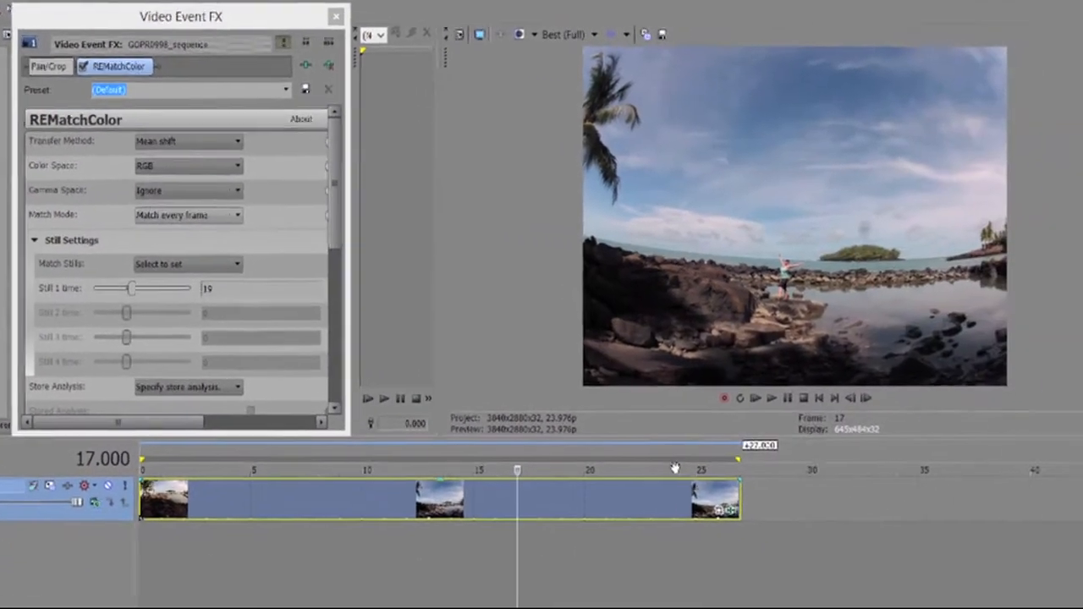
key("Right")
key("Right")
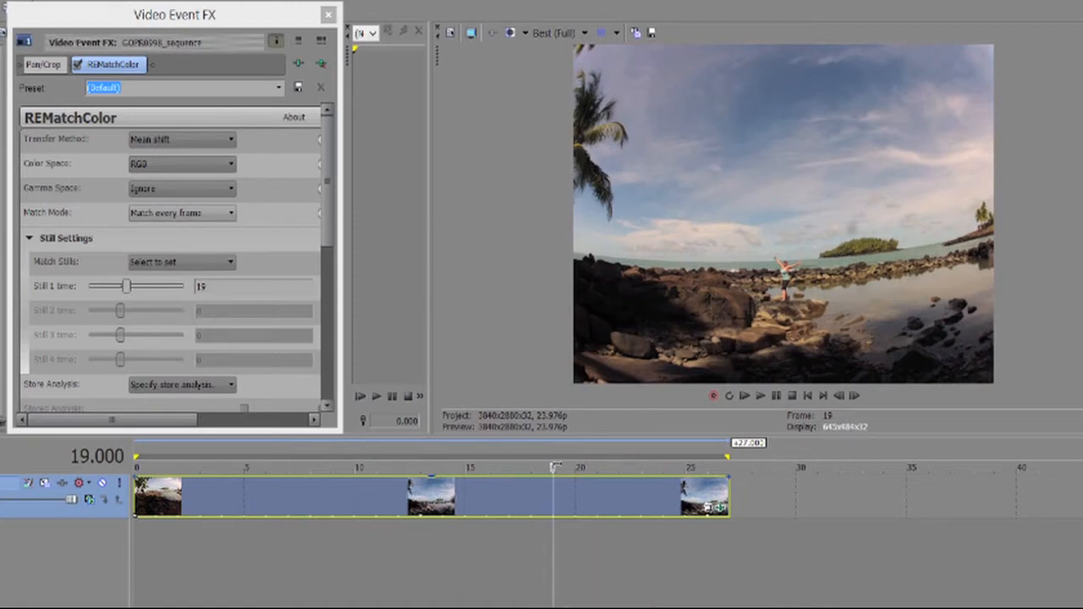
key("space")
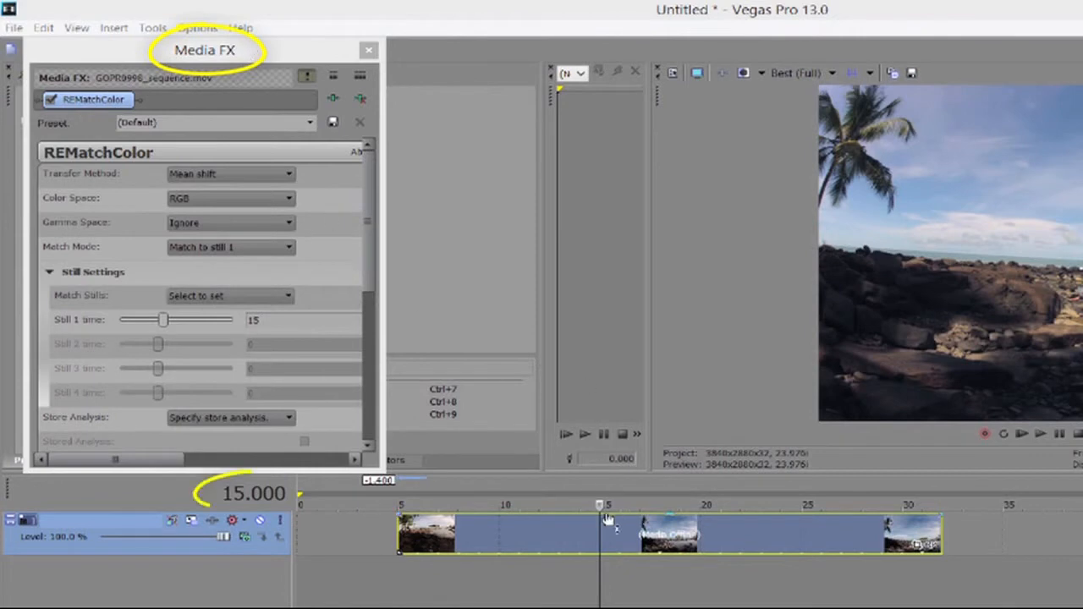
Park the playhead at 12 seconds and store that frame as still 1.
left_click(588, 505)
left_click_drag(588, 505, 568, 505)
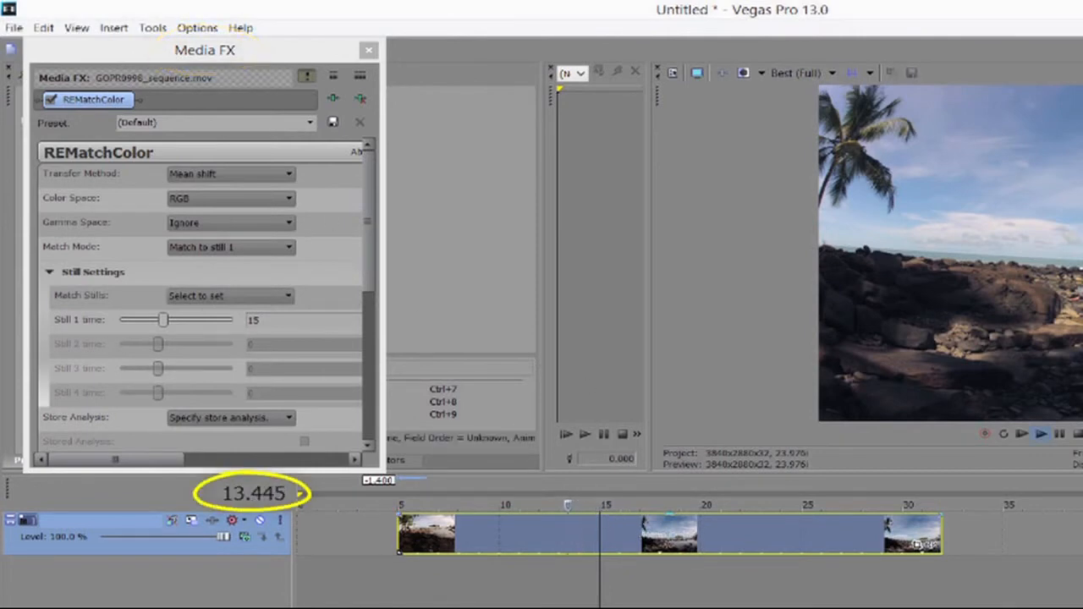
key("Page_Up")
key("Page_Up")
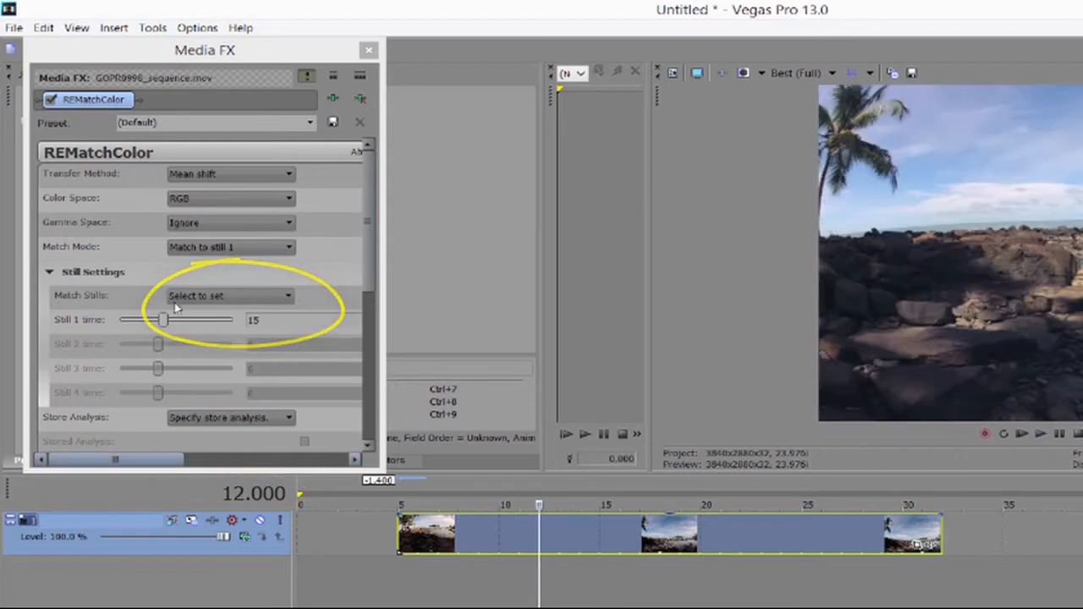
left_click(207, 298)
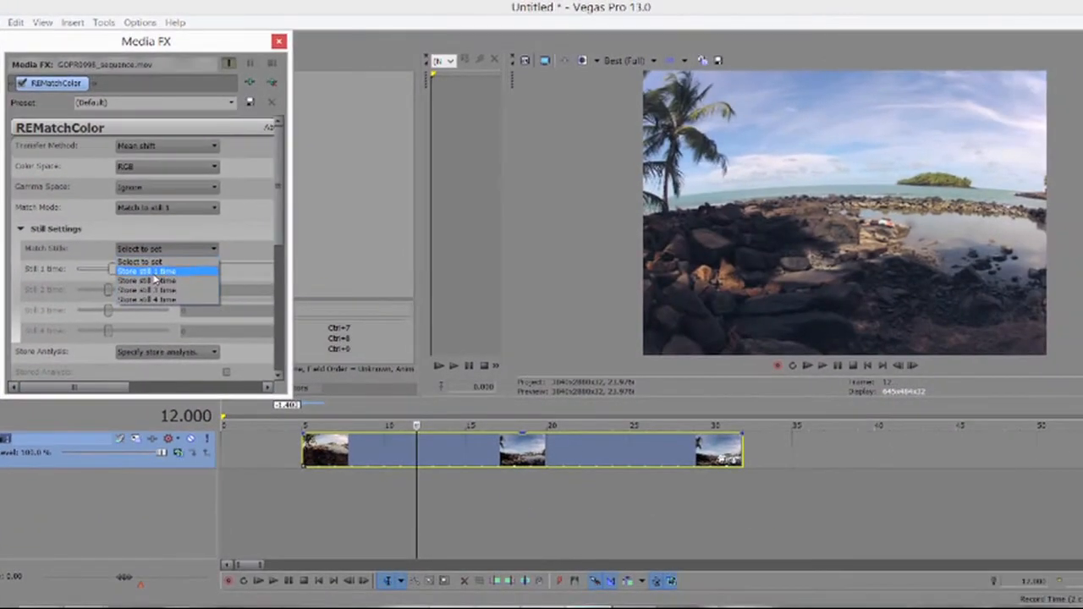
left_click(212, 323)
Preview the stored reference still, then set the transfer method to Histogram 2.
left_click(230, 174)
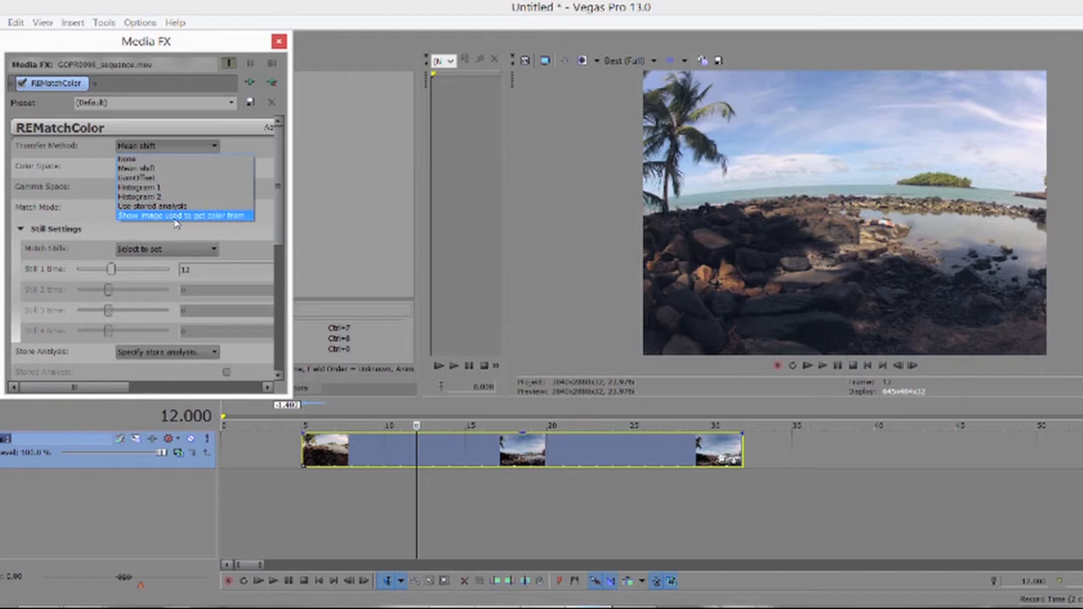
left_click(175, 217)
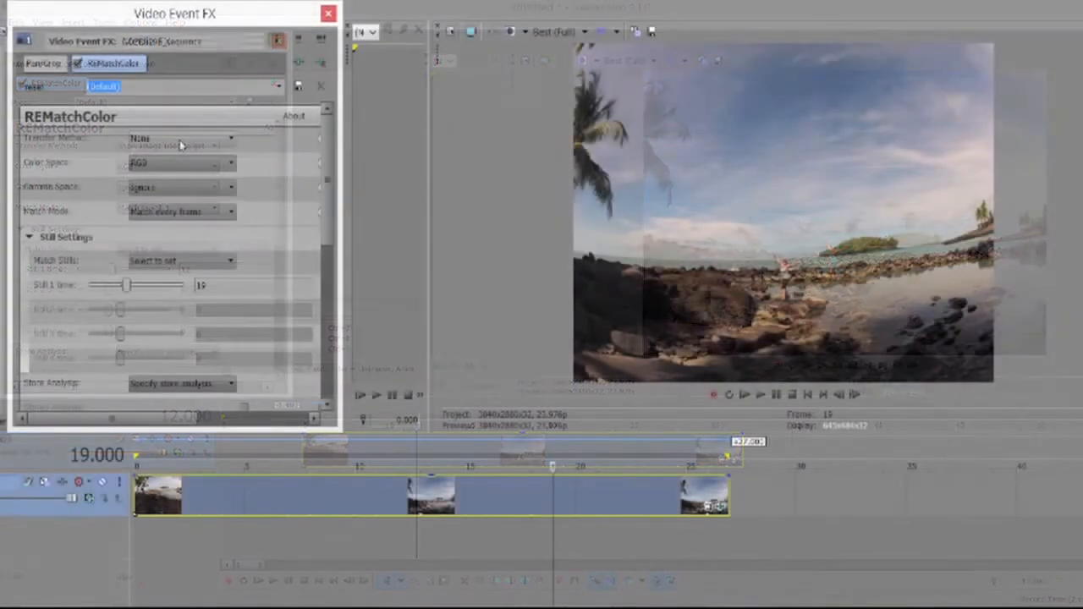
left_click(180, 141)
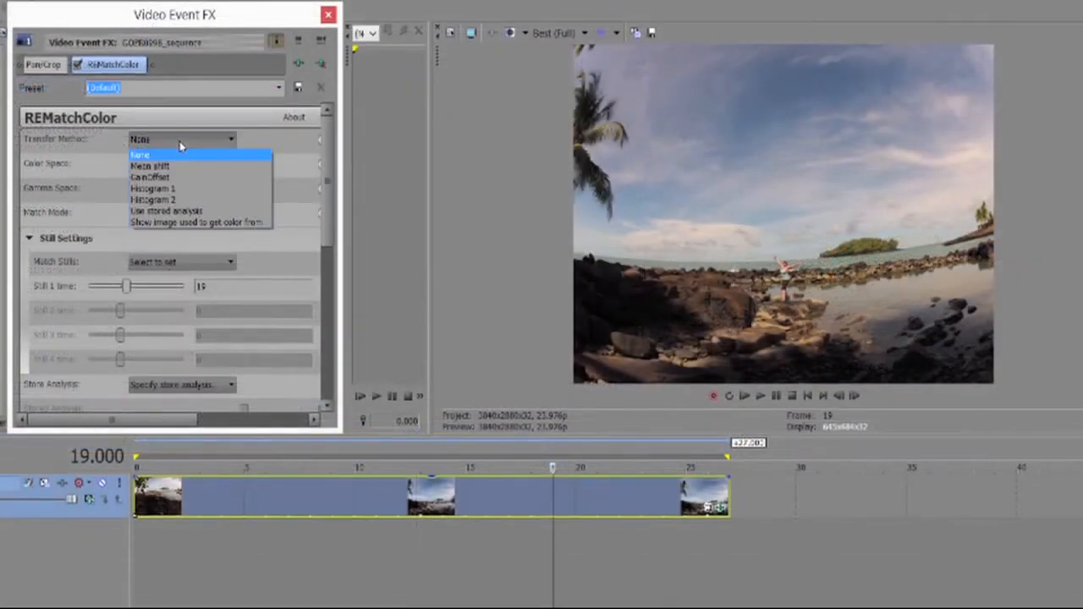
left_click(175, 202)
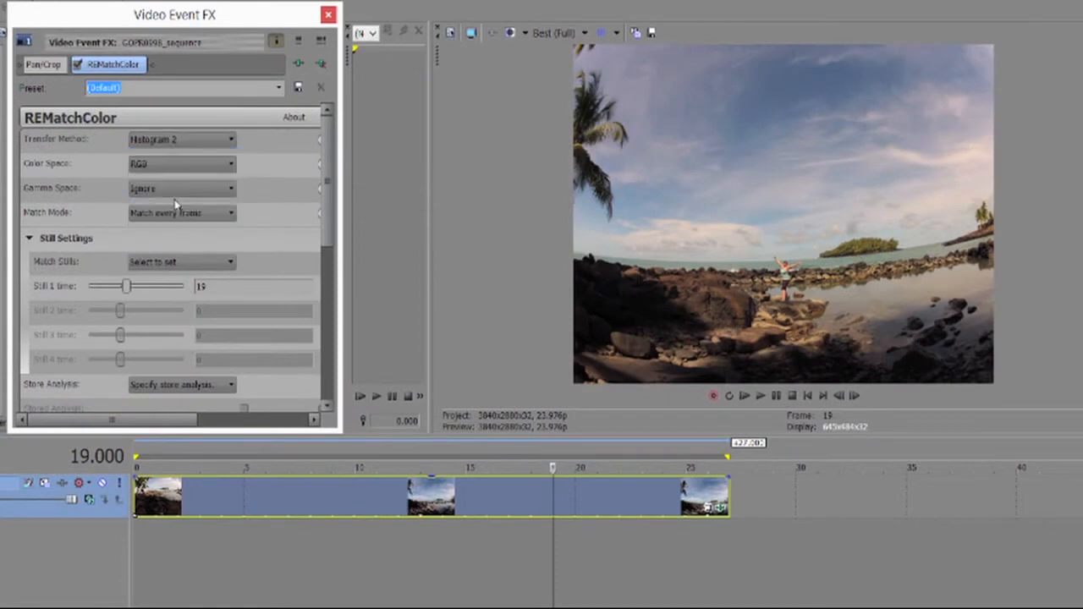
Set the REMatchColor event effect's Color Space to LAB.
left_click(171, 164)
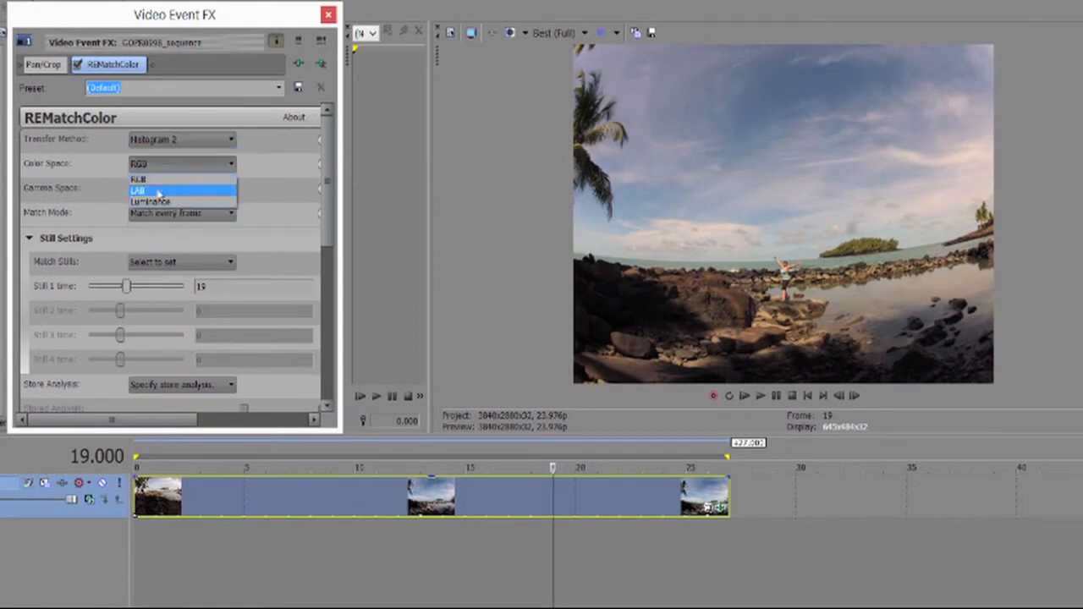
left_click(154, 193)
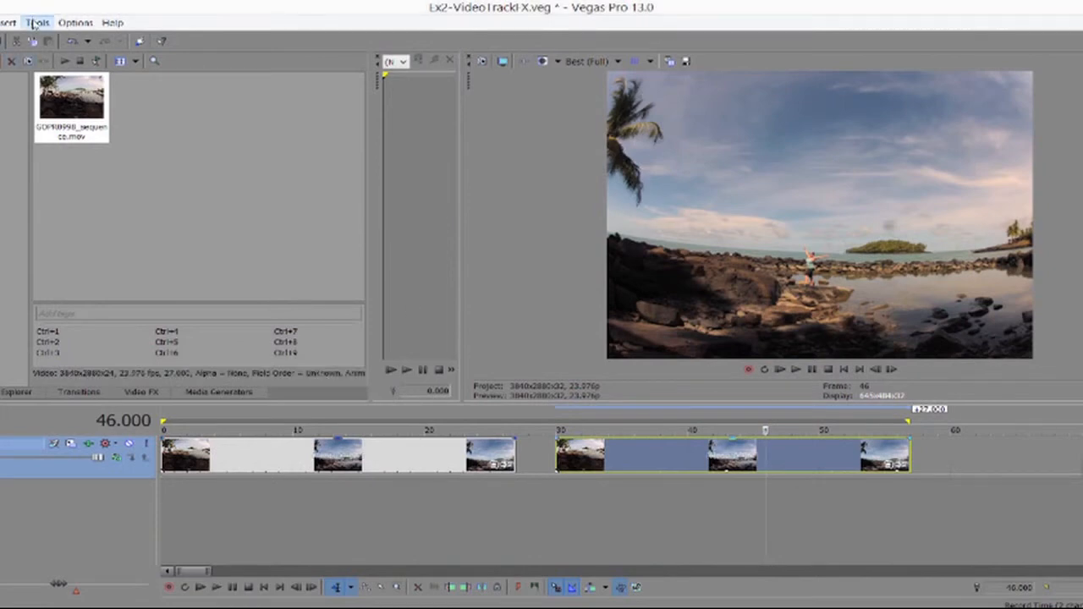
Open Track 1's Video Track FX with REMatchColor and show the reference image.
left_click(34, 22)
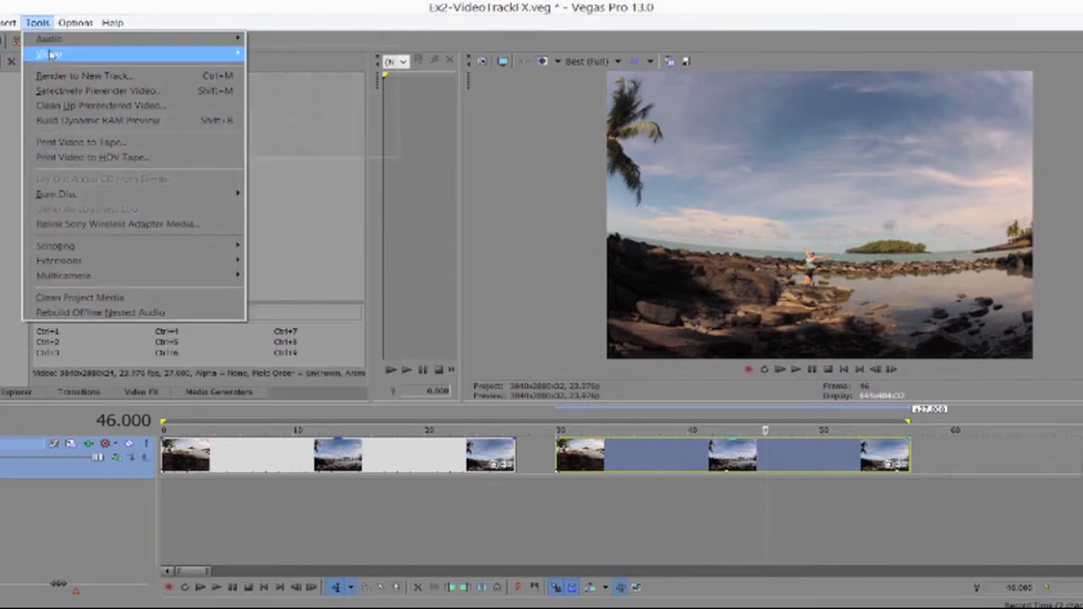
mouse_move(51, 54)
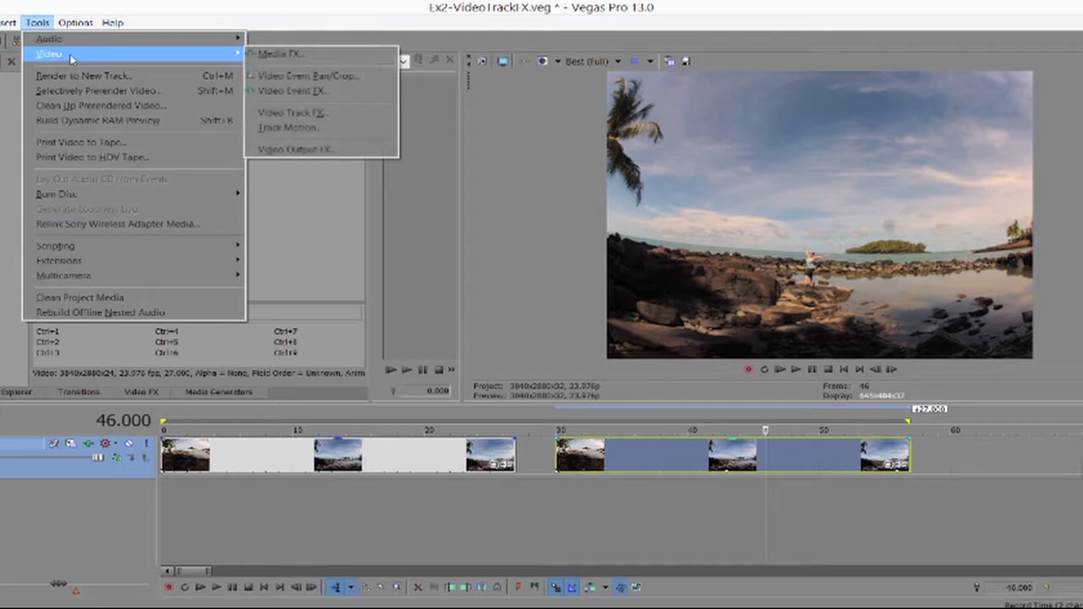
left_click(292, 112)
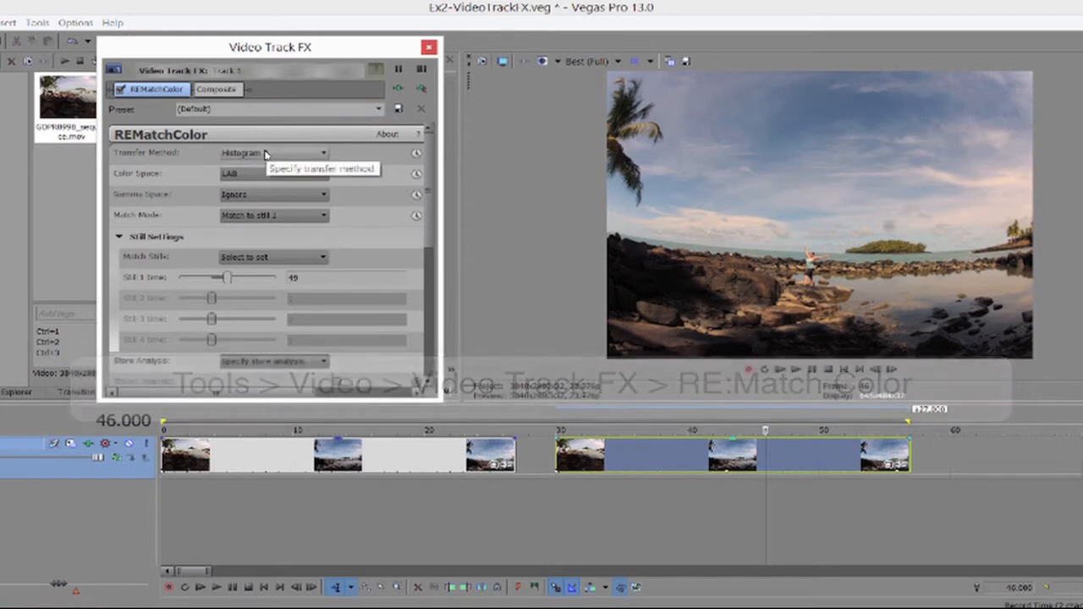
left_click(267, 154)
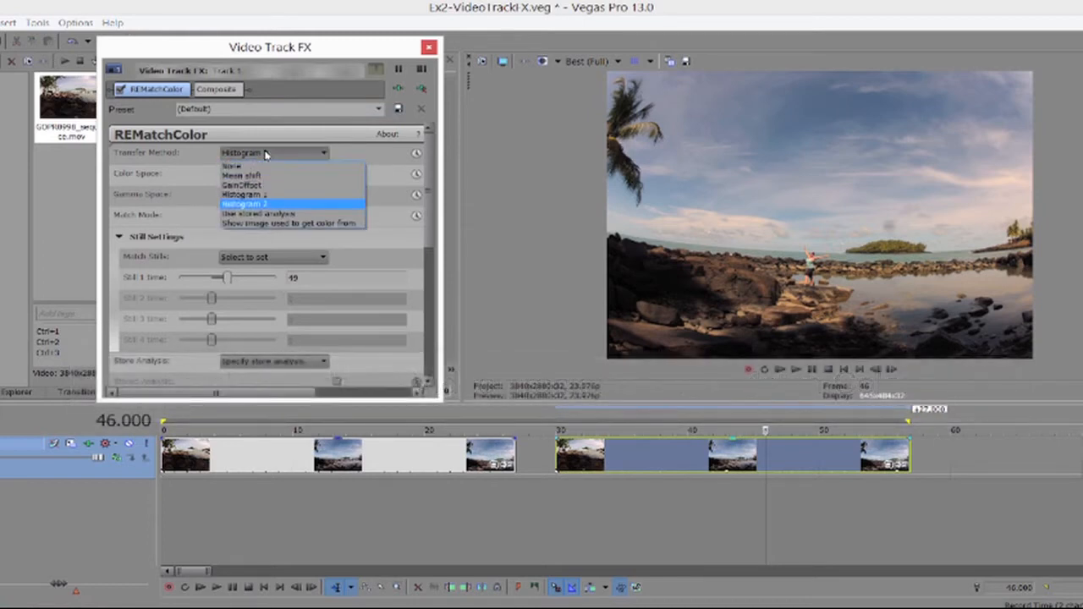
left_click(262, 225)
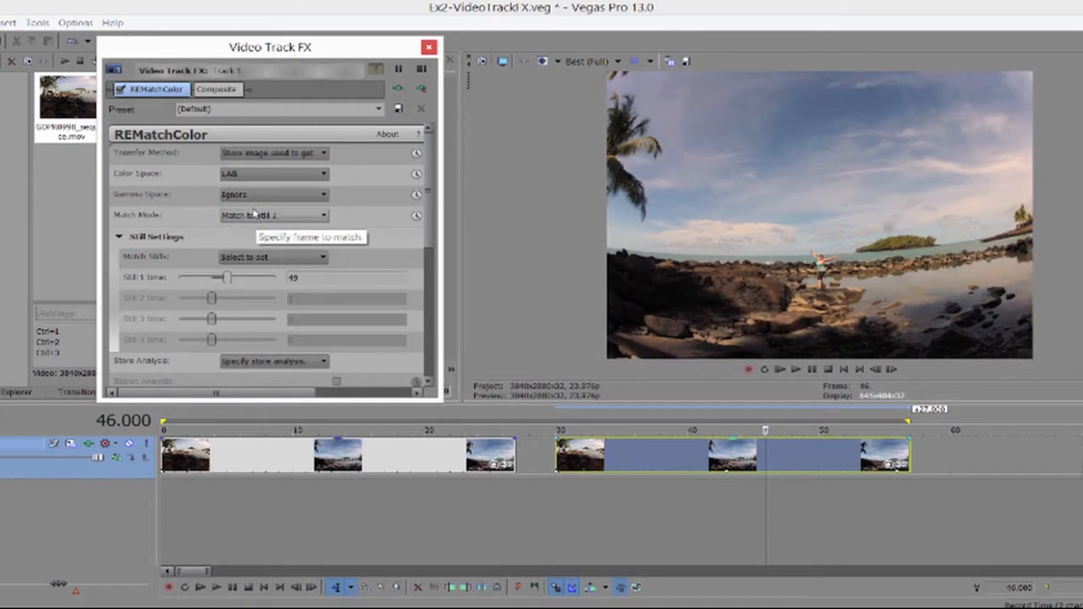
Set Match Mode to Match to still 1 and store the frame at 45 as still 1.
left_click(256, 215)
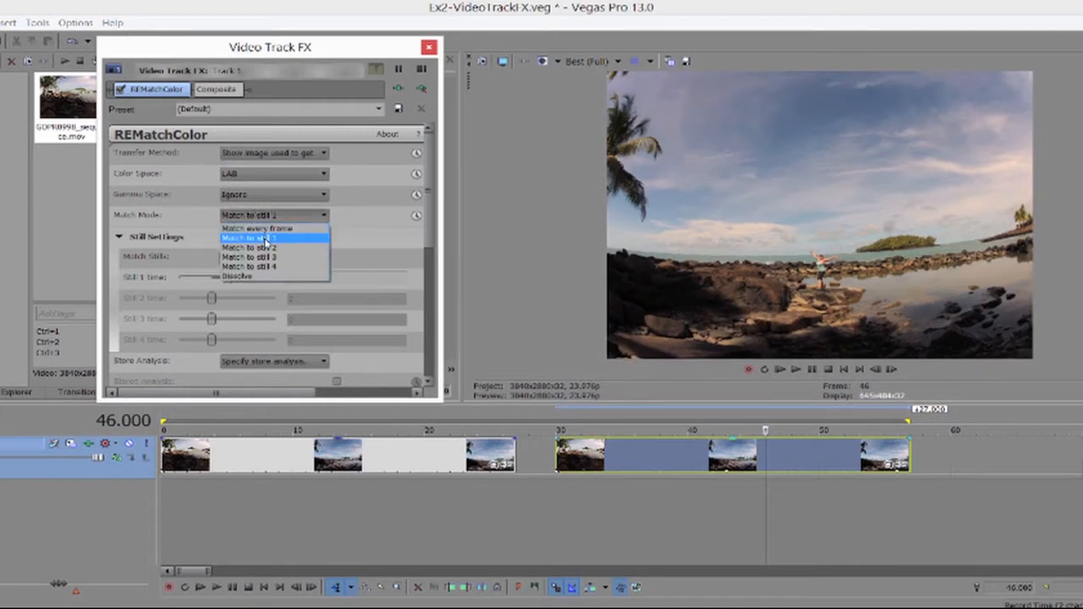
left_click(265, 240)
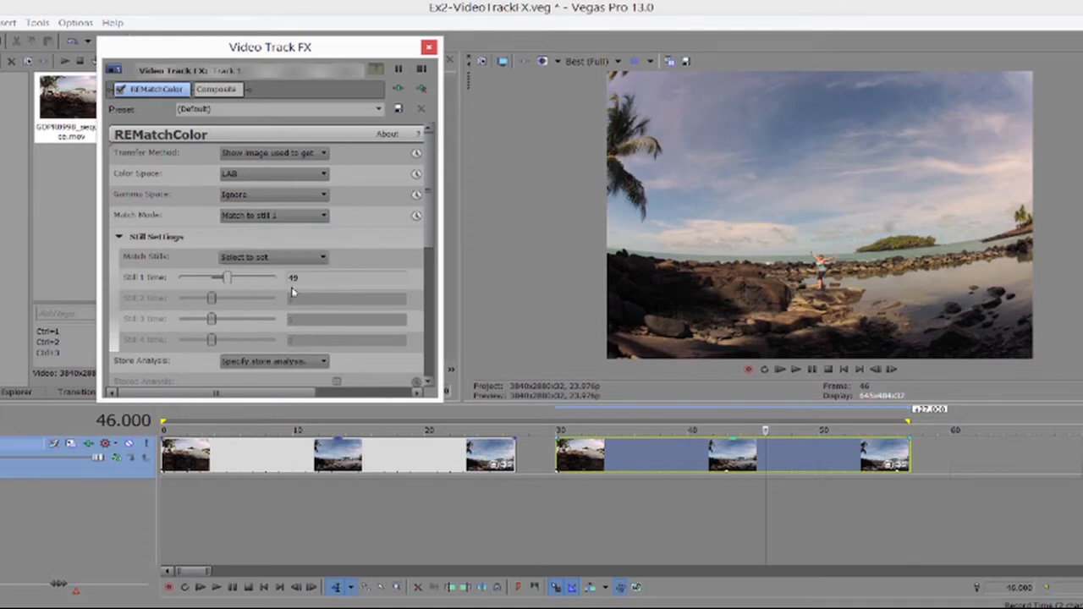
left_click_drag(222, 282, 220, 280)
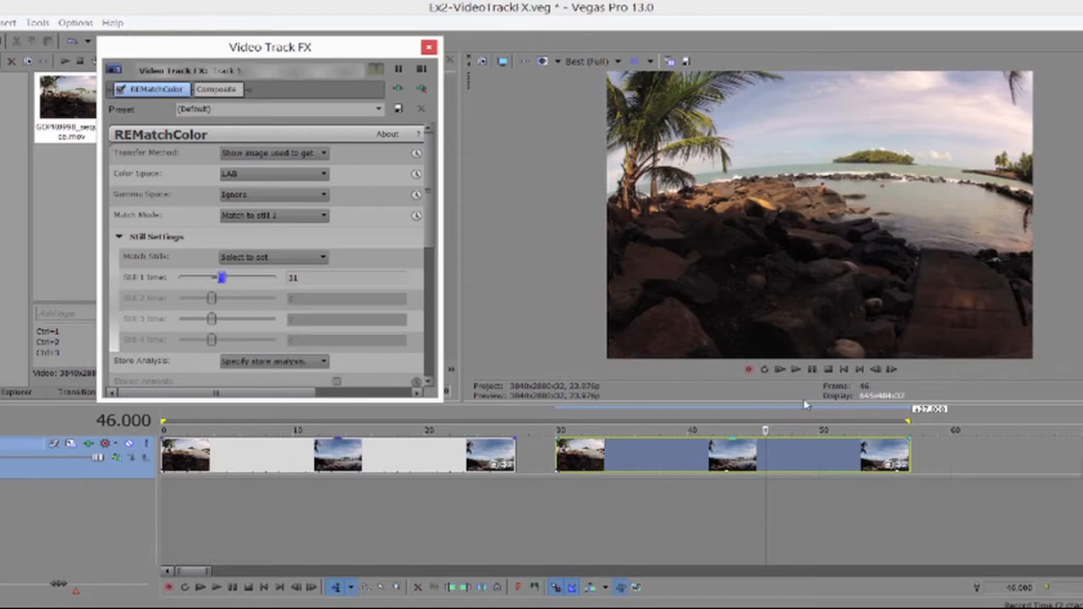
left_click(753, 431)
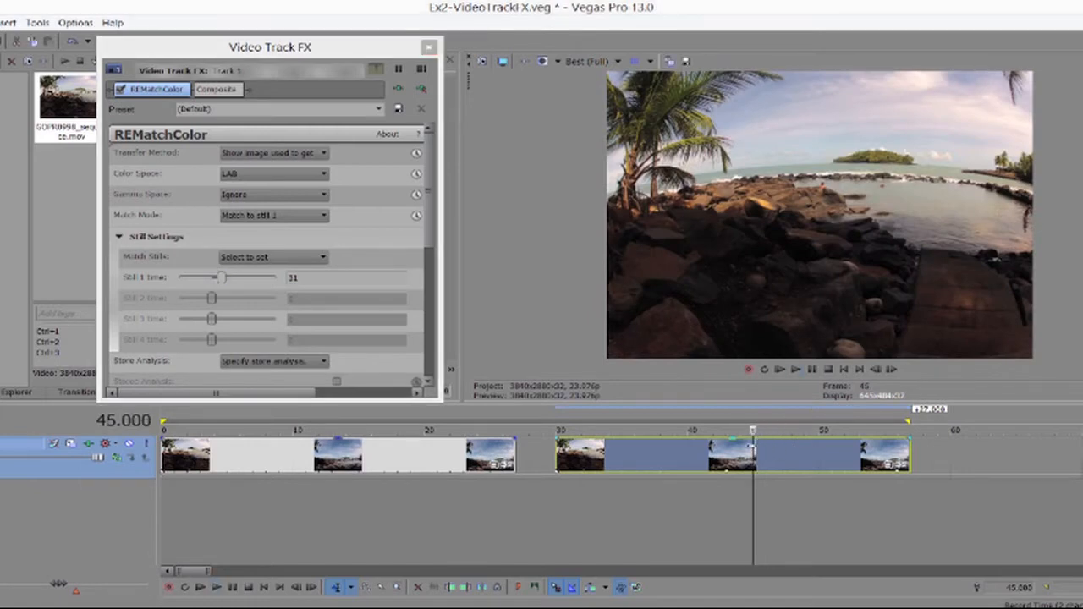
left_click(240, 257)
left_click(251, 280)
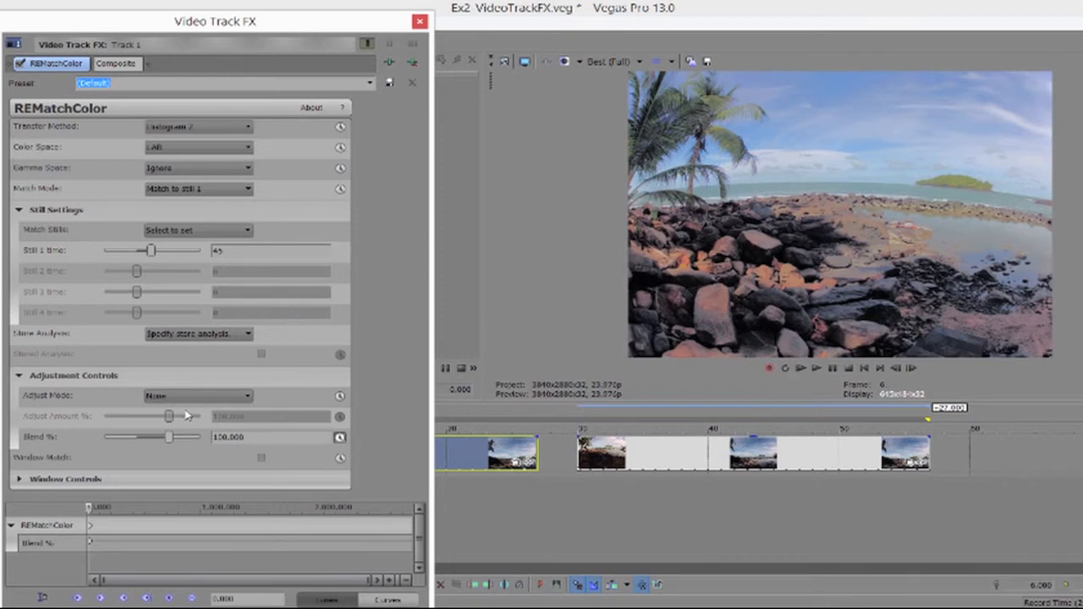
Set the track effect's Blend % to 0.
left_click(253, 437)
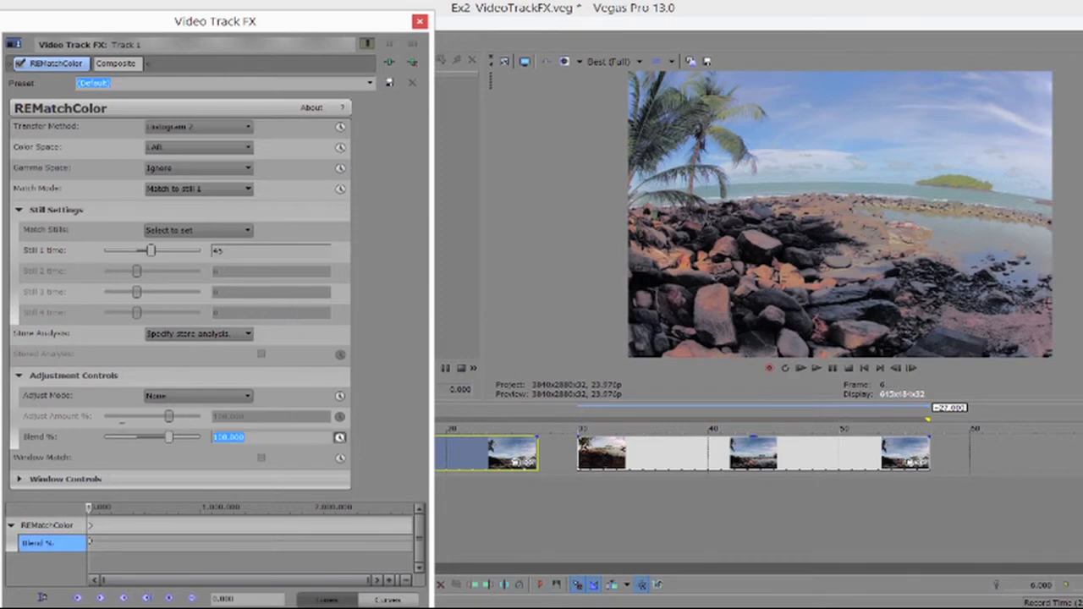
type("0")
key("Return")
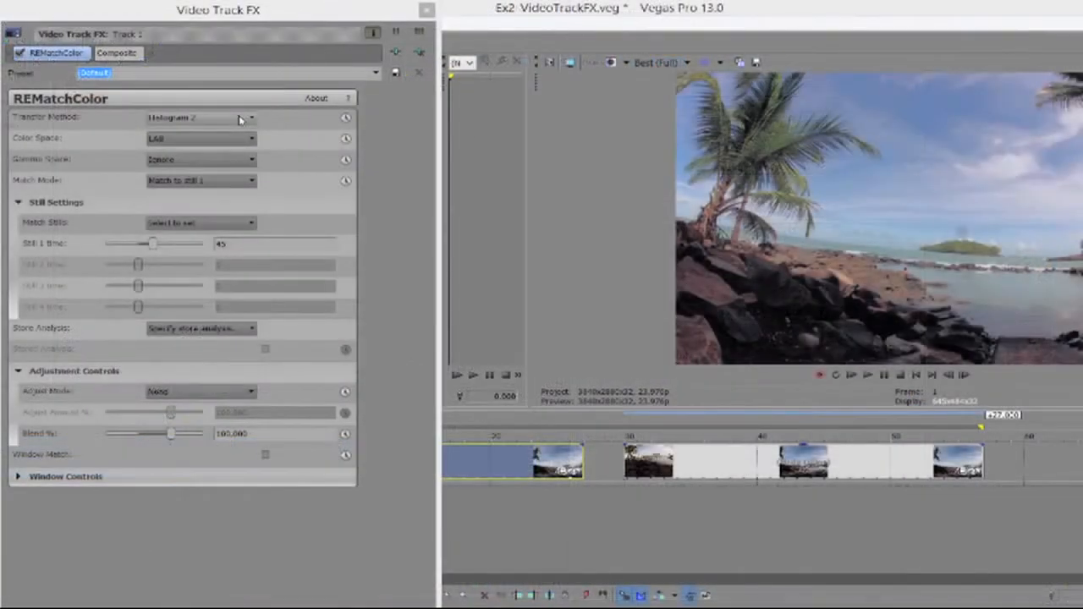
Keyframe the transfer method to None, then slide the right clip group 2 seconds left.
left_click(240, 119)
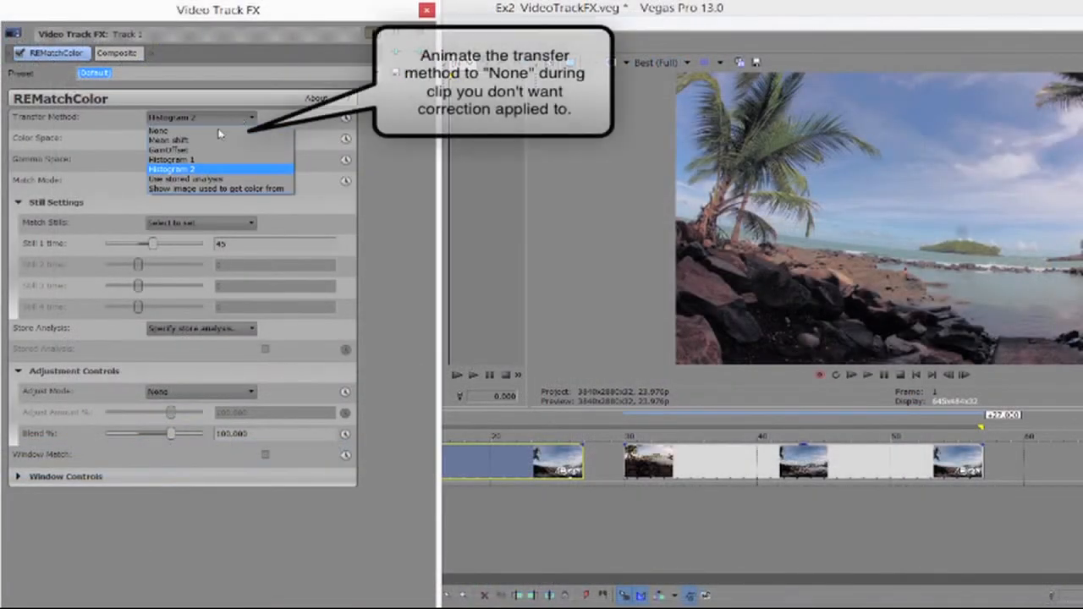
left_click(197, 133)
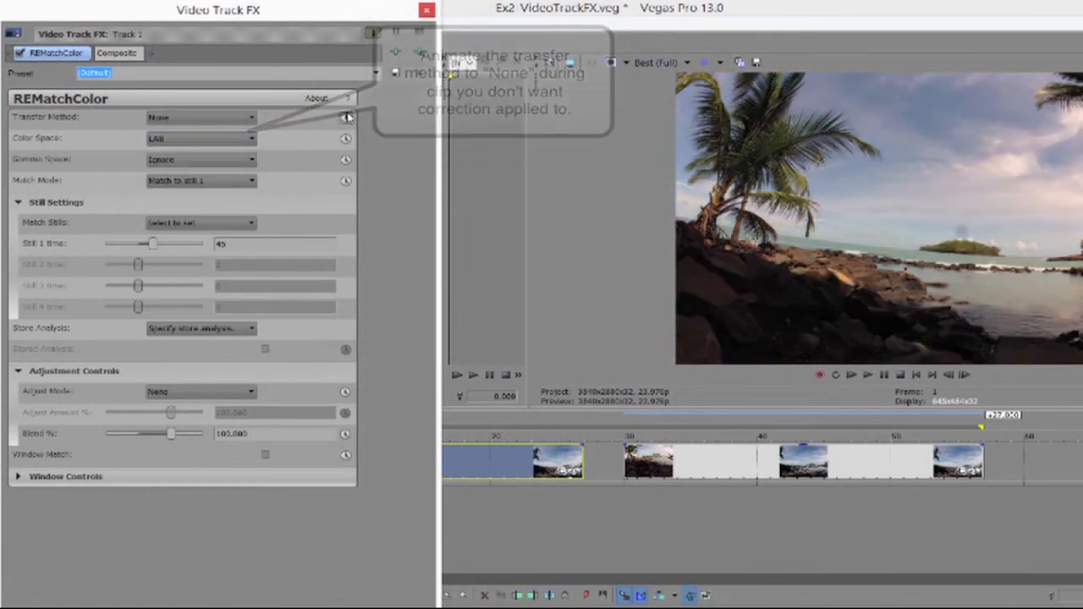
left_click(345, 118)
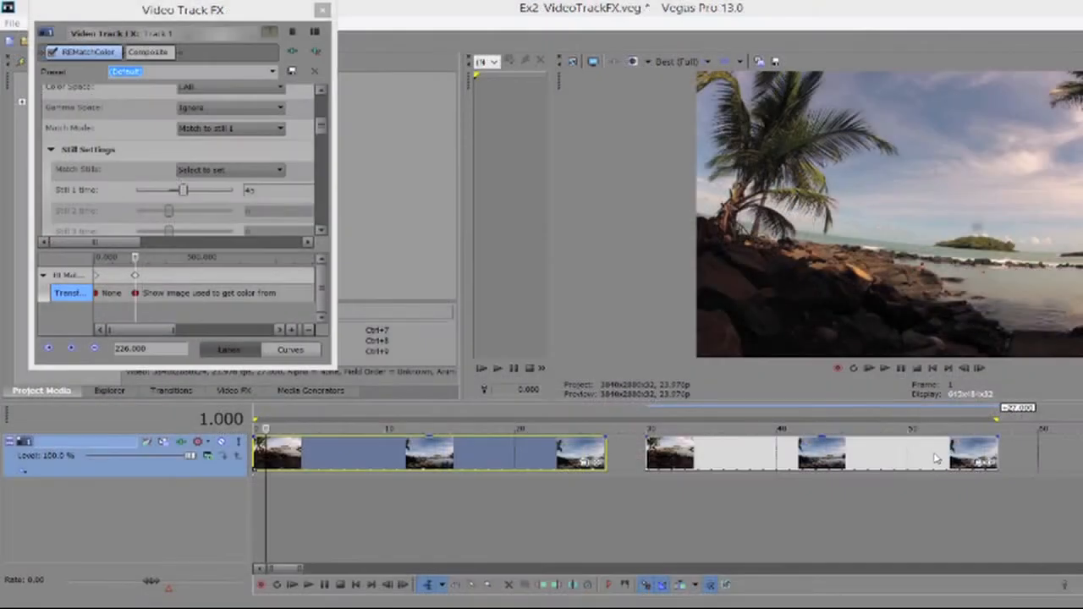
left_click_drag(936, 457, 910, 460)
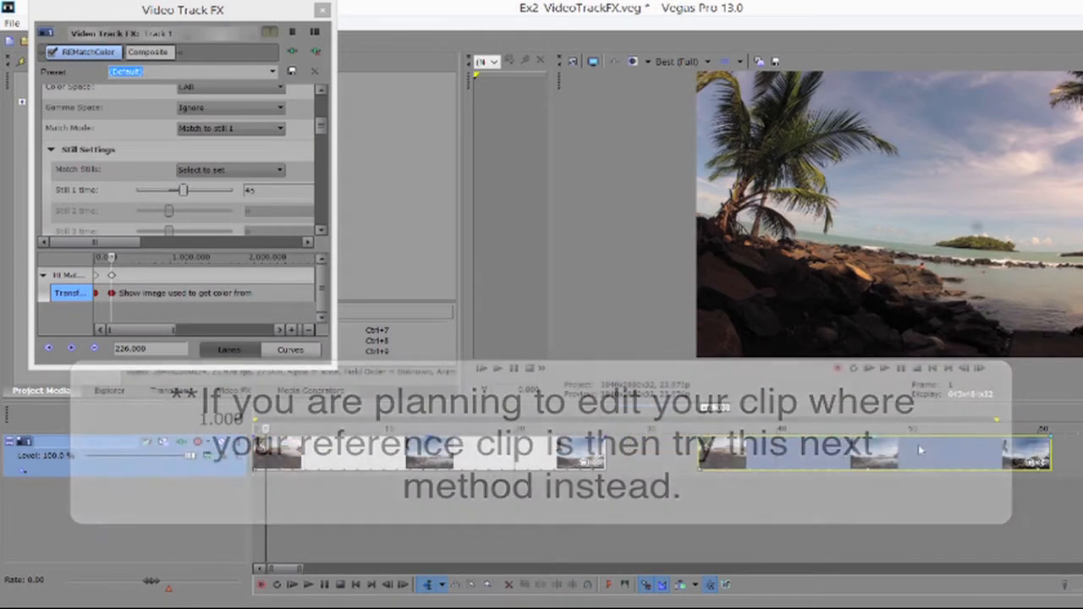
left_click_drag(920, 450, 851, 457)
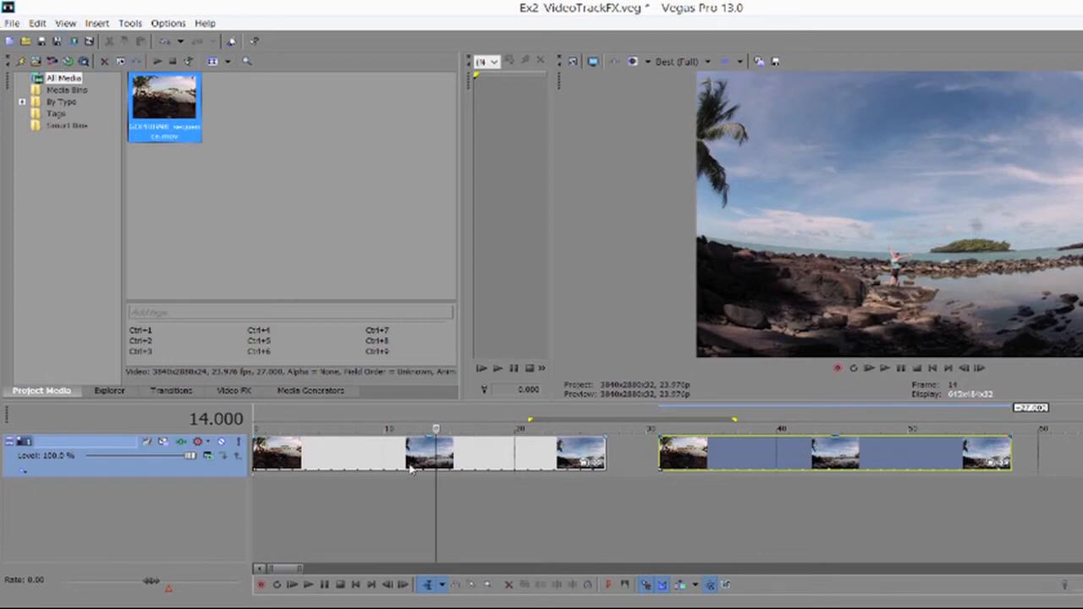
Save the project under the new name Intermediate.veg.
left_click(15, 24)
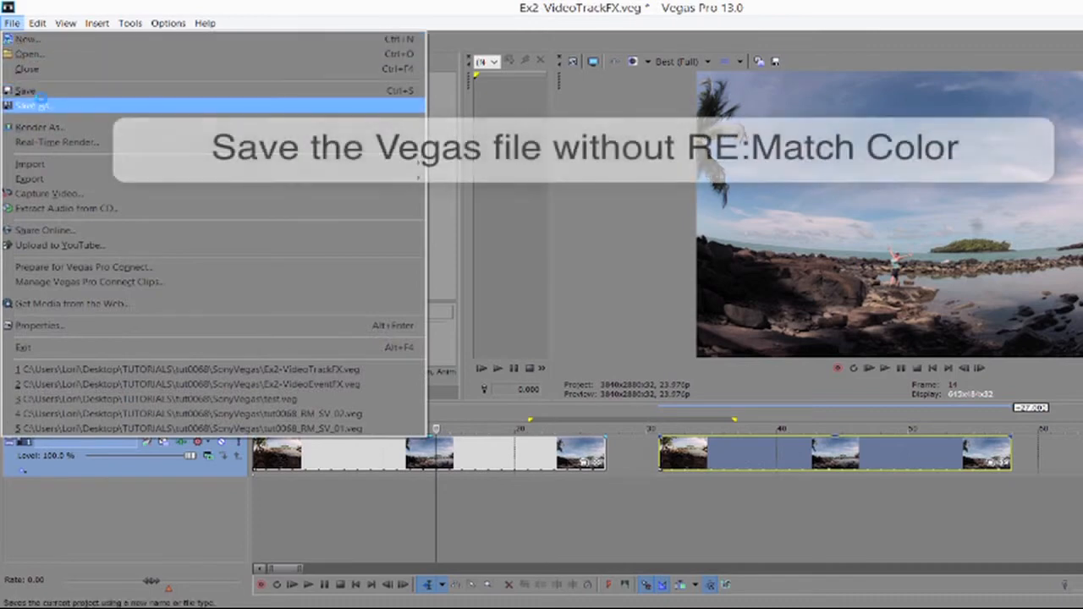
left_click(34, 105)
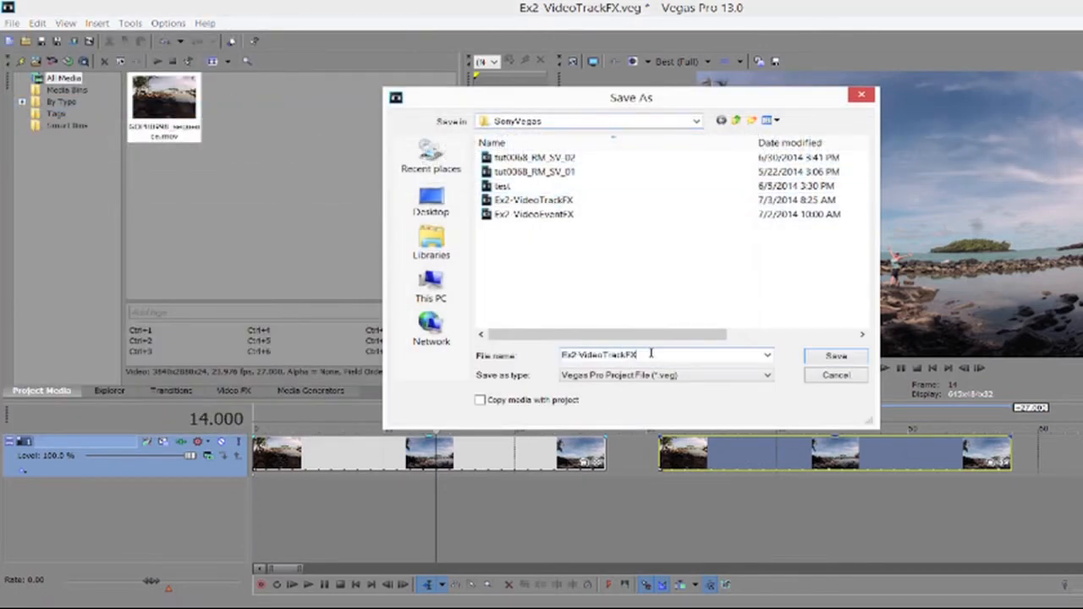
key("BackSpace")
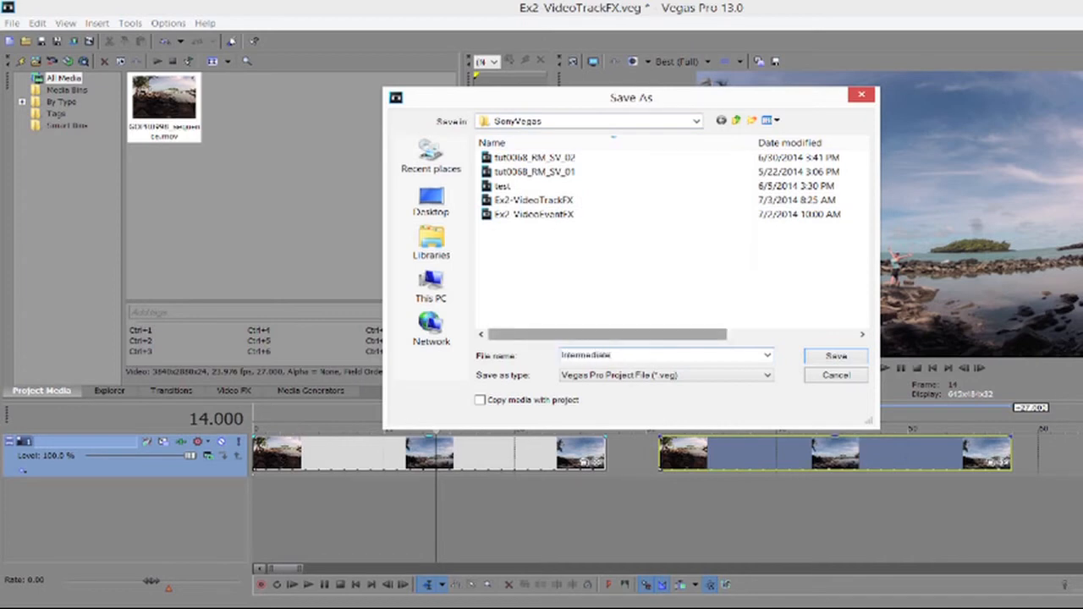
key("Return")
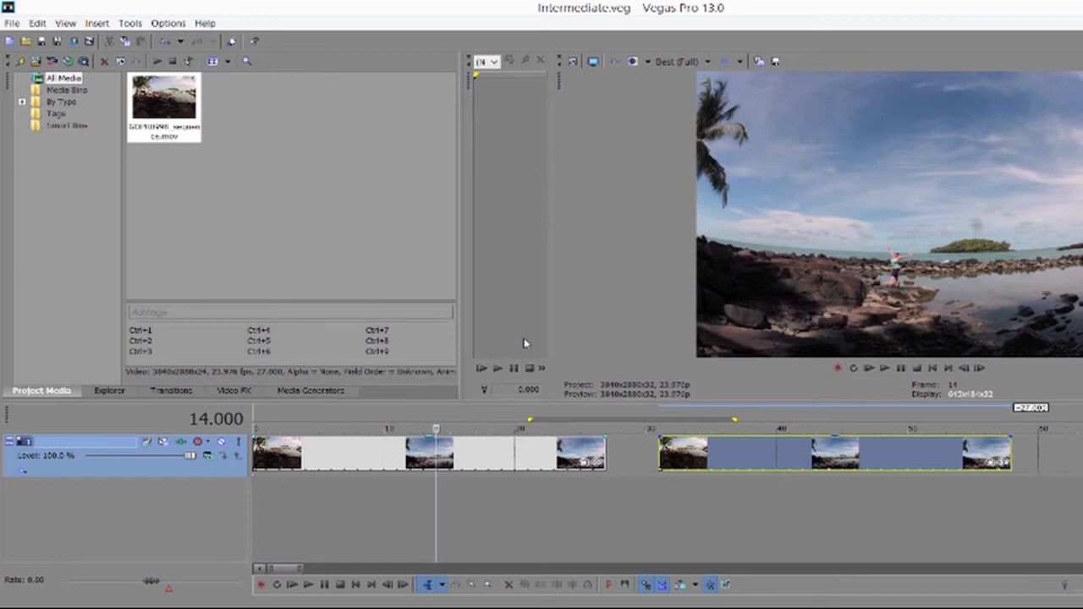
Import Intermediate.veg from the SonyVegas folder as media into the new project.
left_click(10, 23)
mouse_move(56, 181)
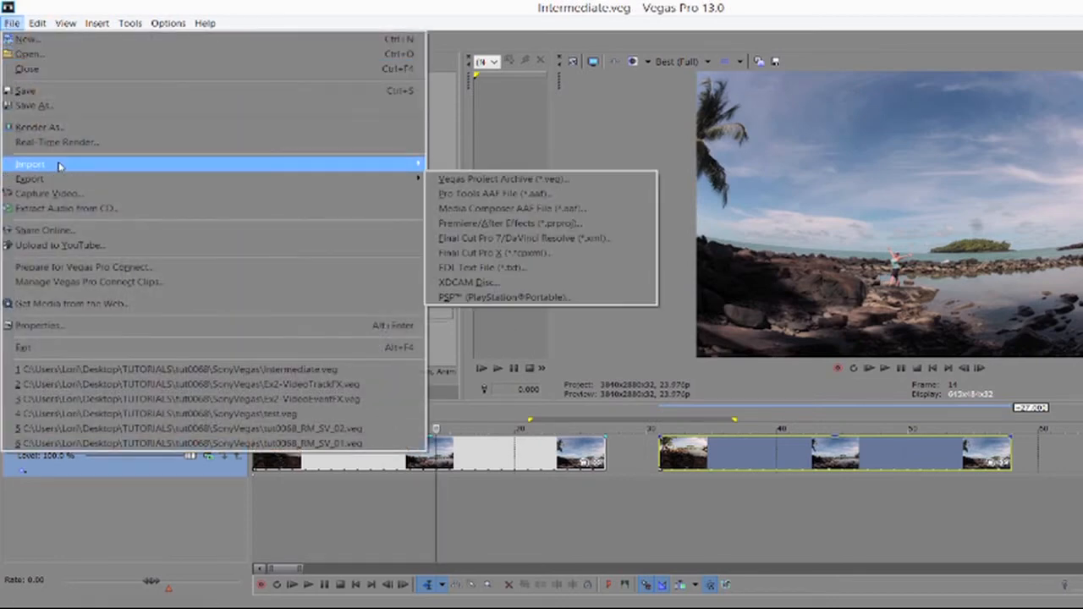
mouse_move(292, 165)
left_click(448, 164)
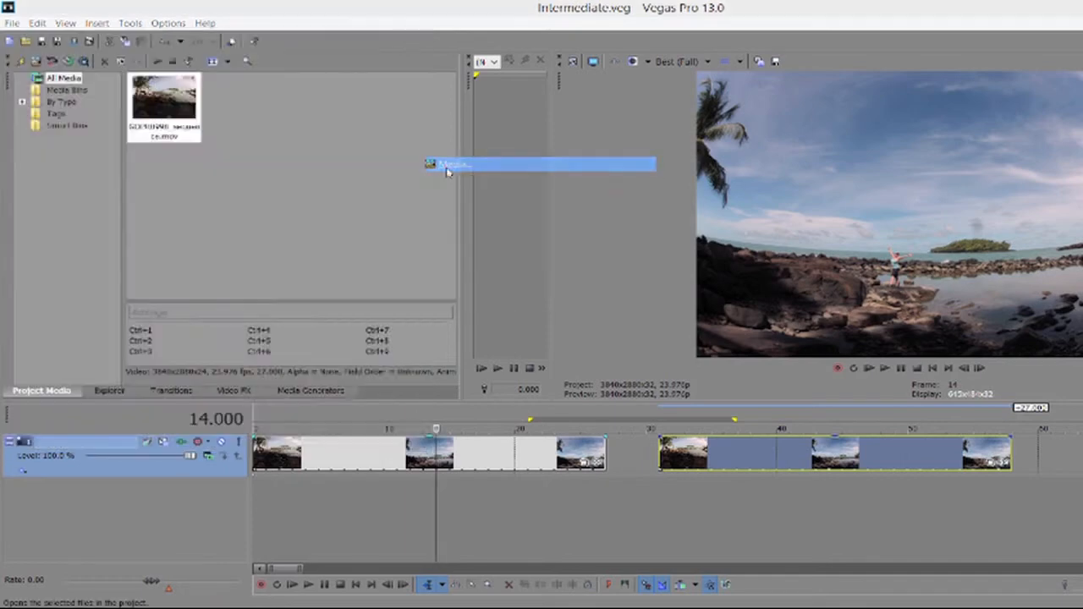
left_click(194, 68)
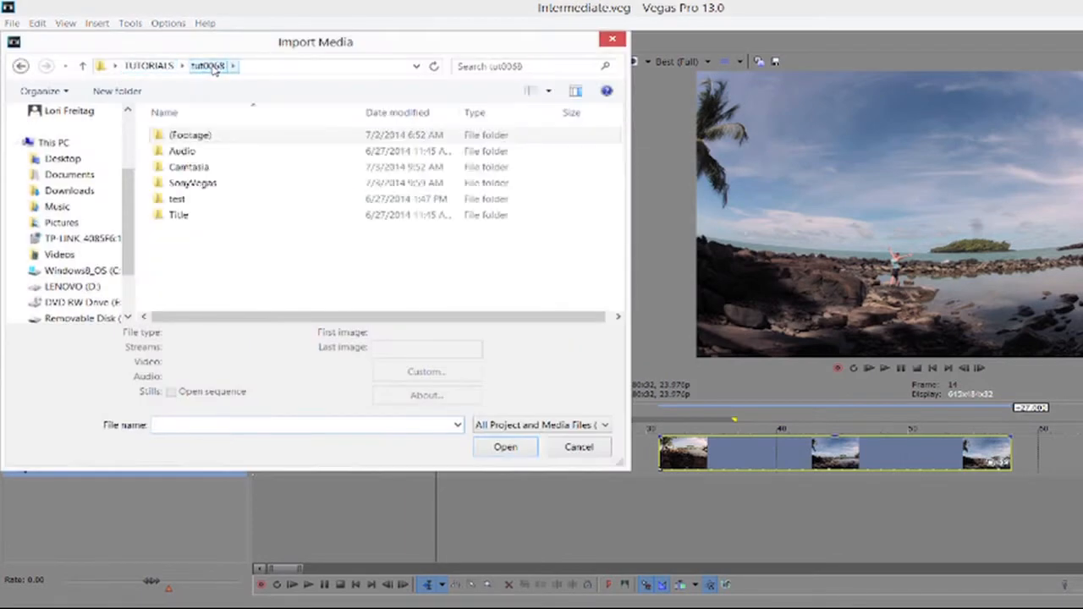
left_click(191, 187)
double_click(191, 186)
double_click(191, 193)
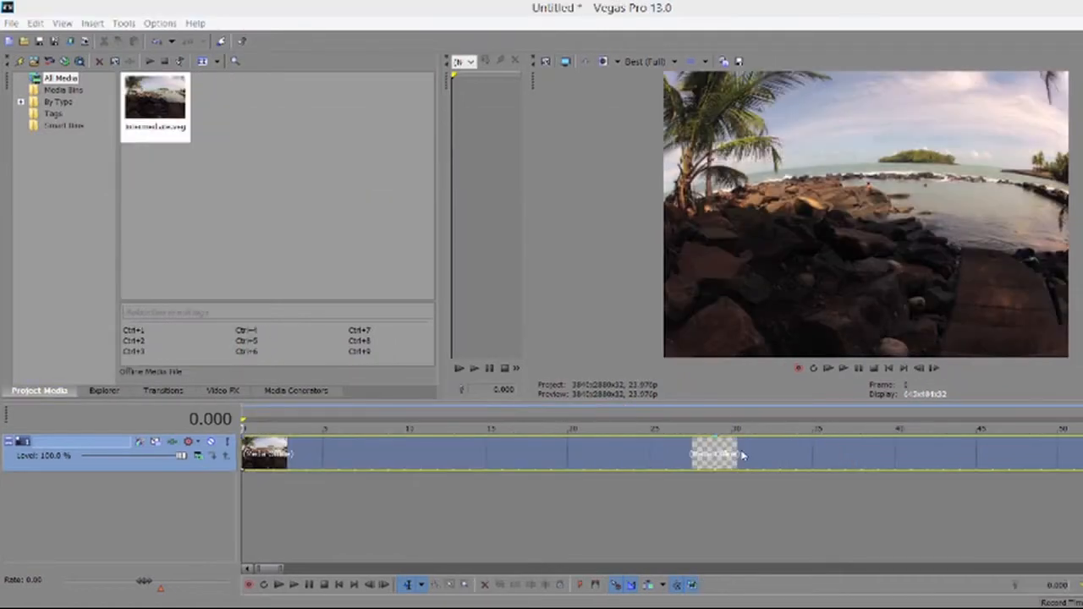
Add REMatchColor as a Media FX on the clip and store the current frame as still 1.
right_click(742, 455)
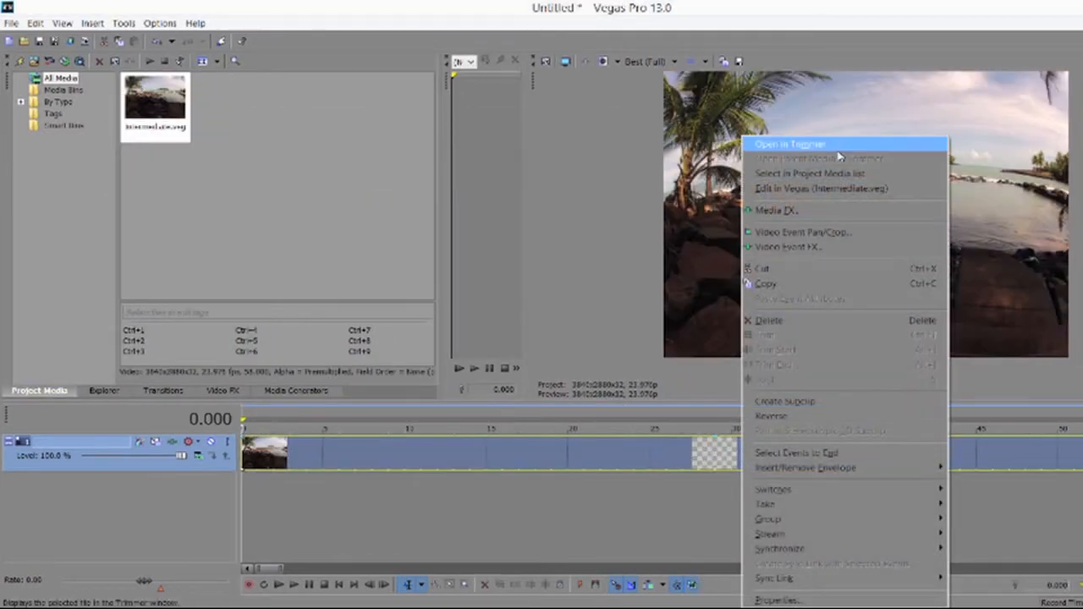
left_click(775, 210)
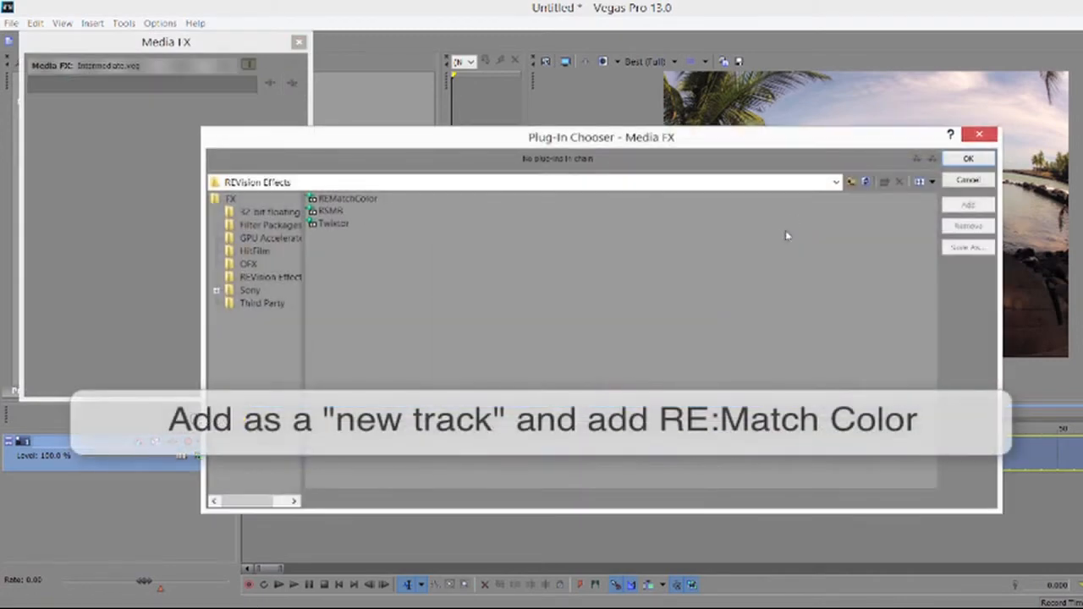
left_click(381, 199)
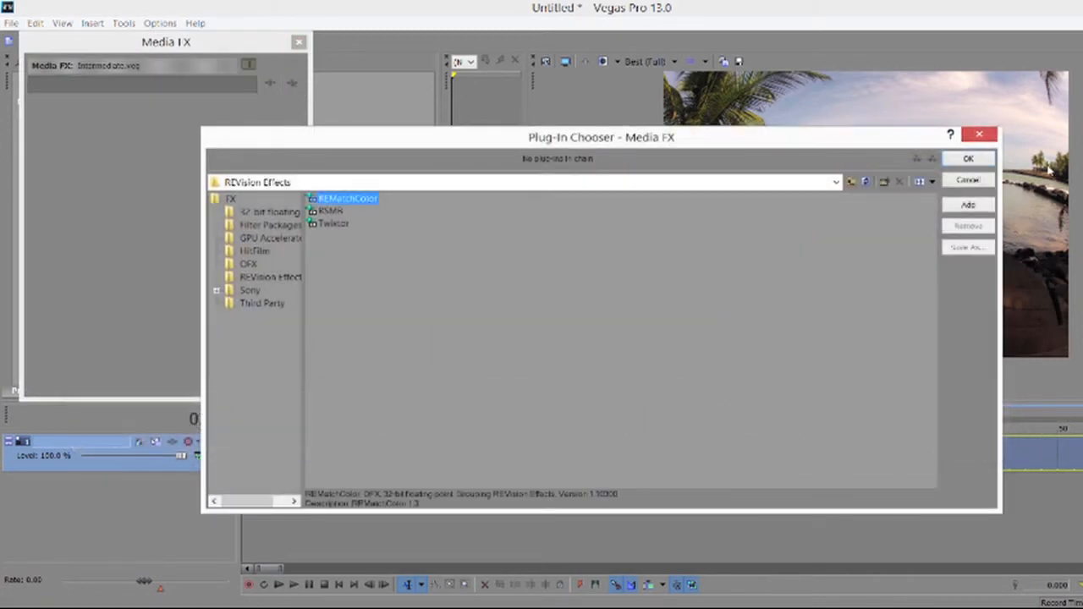
left_click(974, 162)
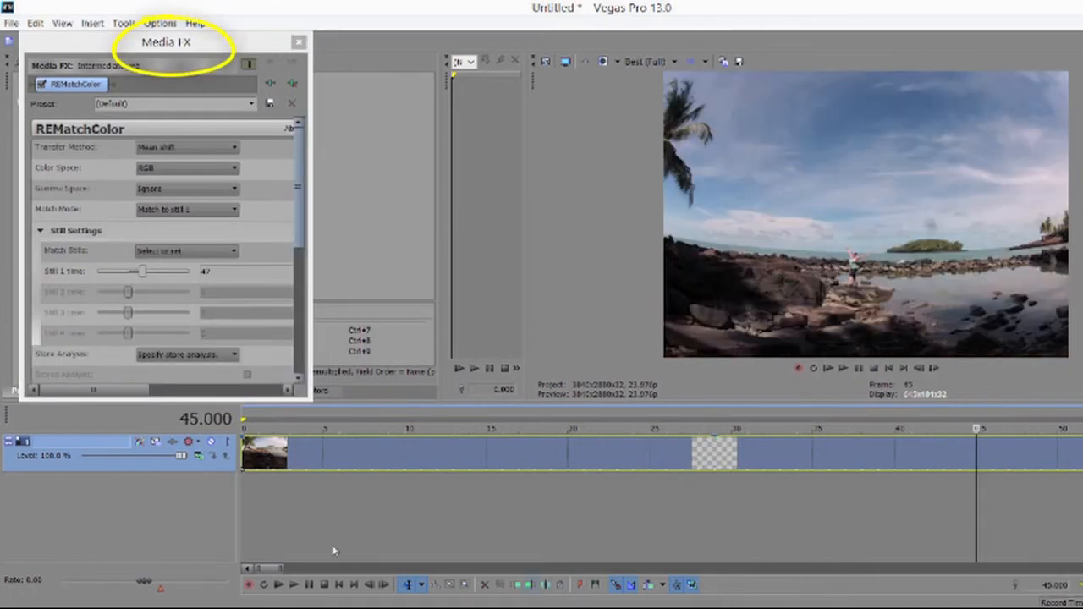
left_click(173, 251)
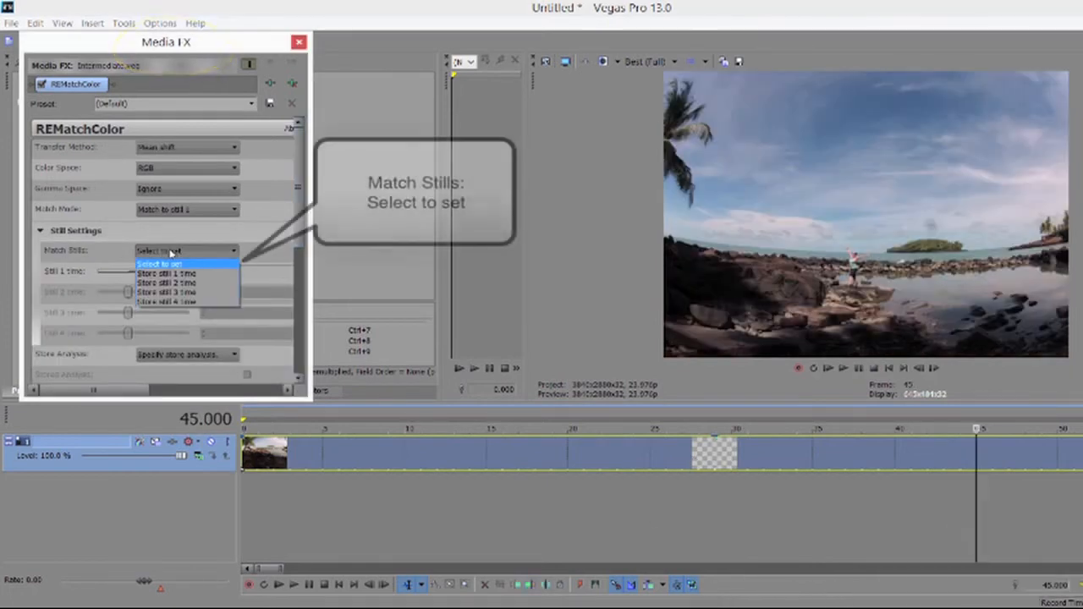
left_click(177, 274)
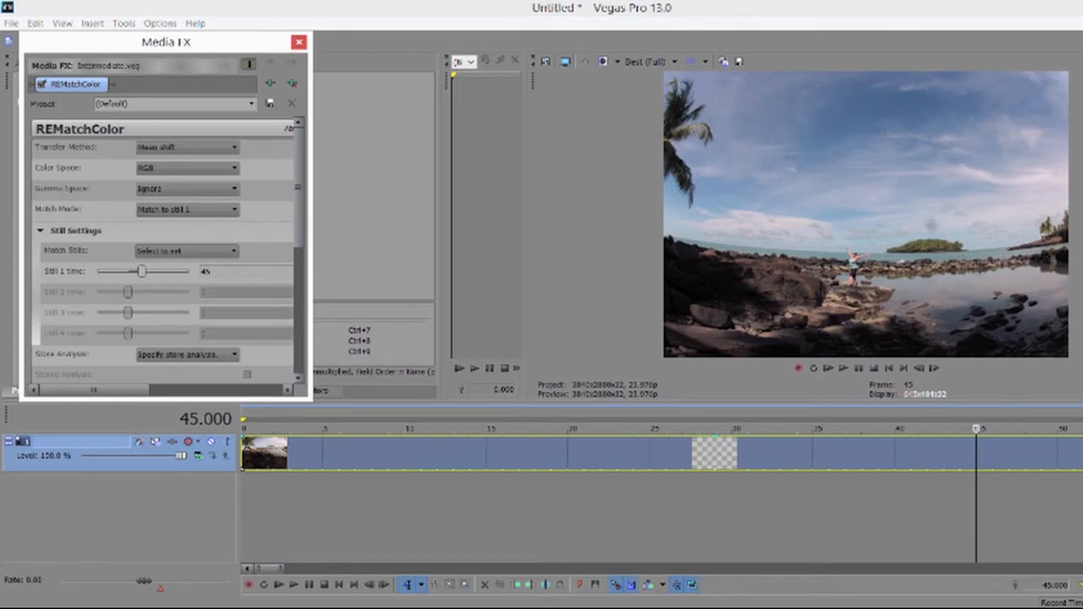
Trim the clip's end, preview from 18 seconds, and set Transfer Method to show the analysis image.
left_click_drag(1082, 463, 796, 479)
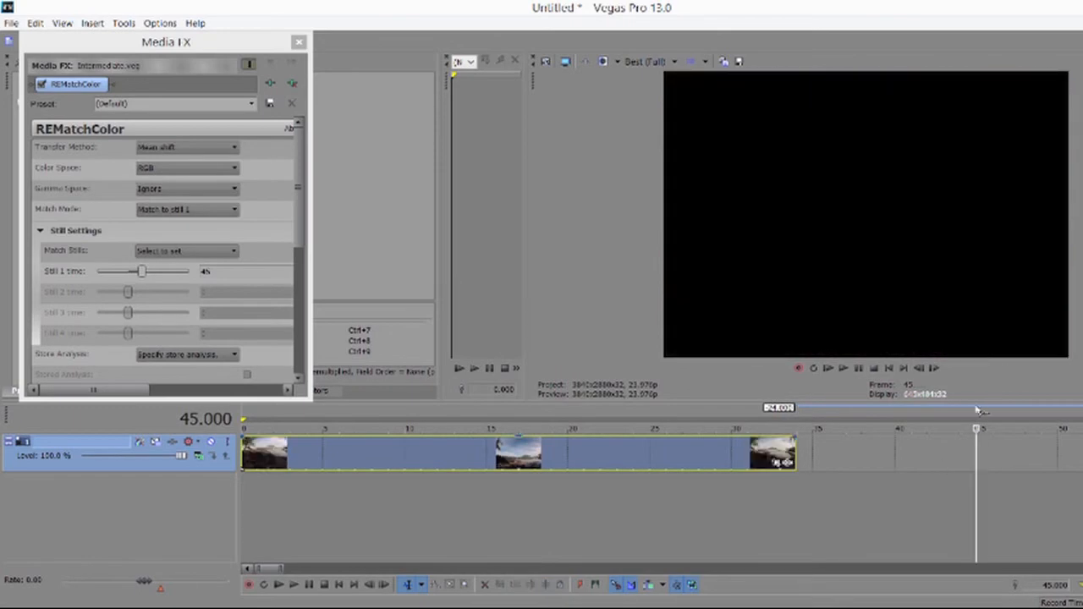
left_click(532, 482)
key("space")
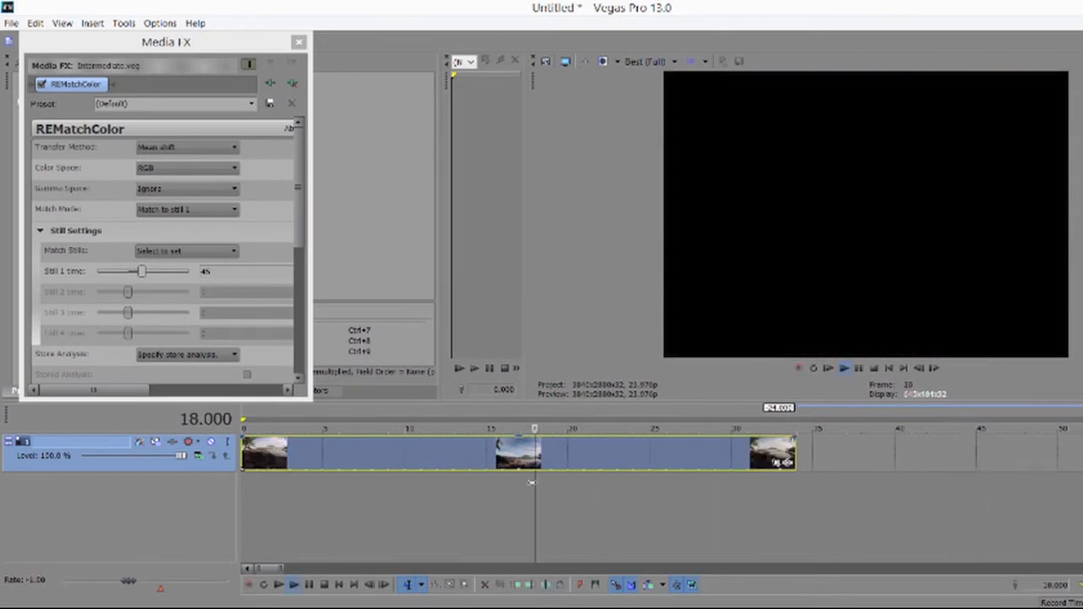
key("space")
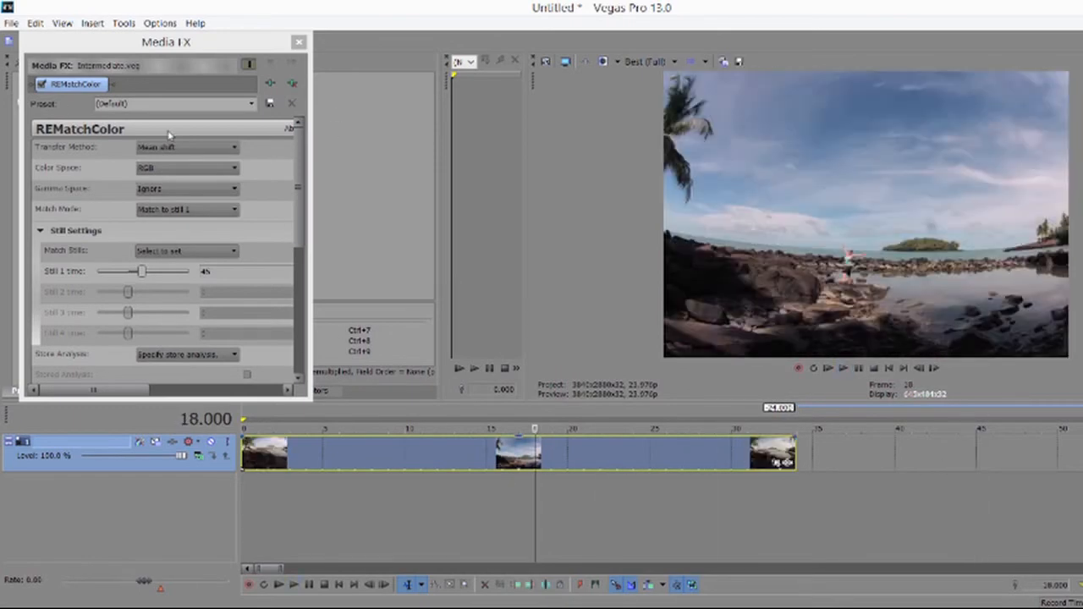
left_click(167, 147)
left_click(178, 217)
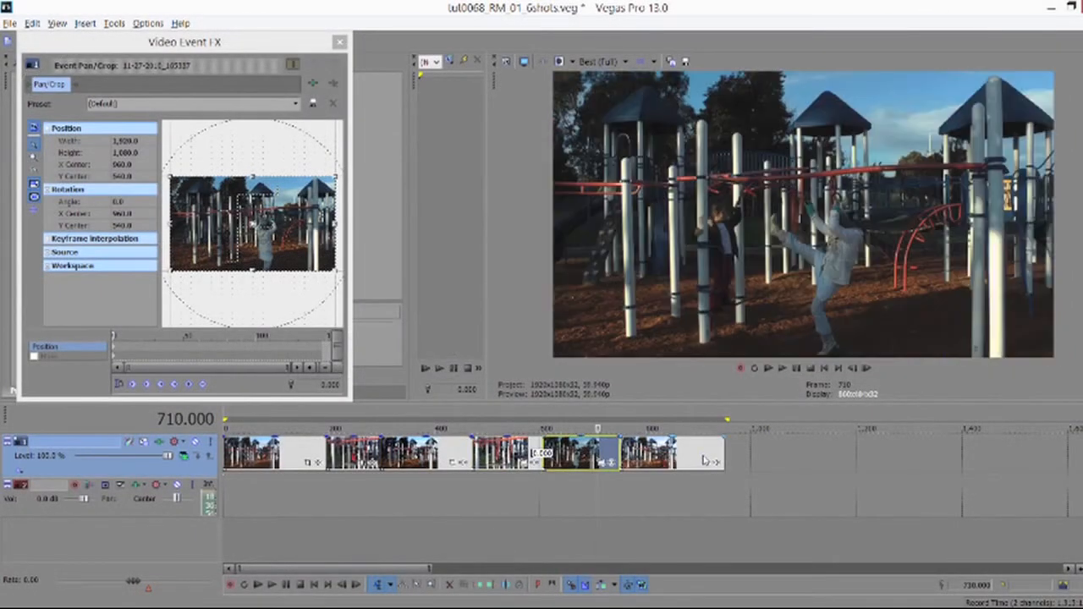
Jump between the last and fourth playground clips in the six-shot project.
left_click(704, 460)
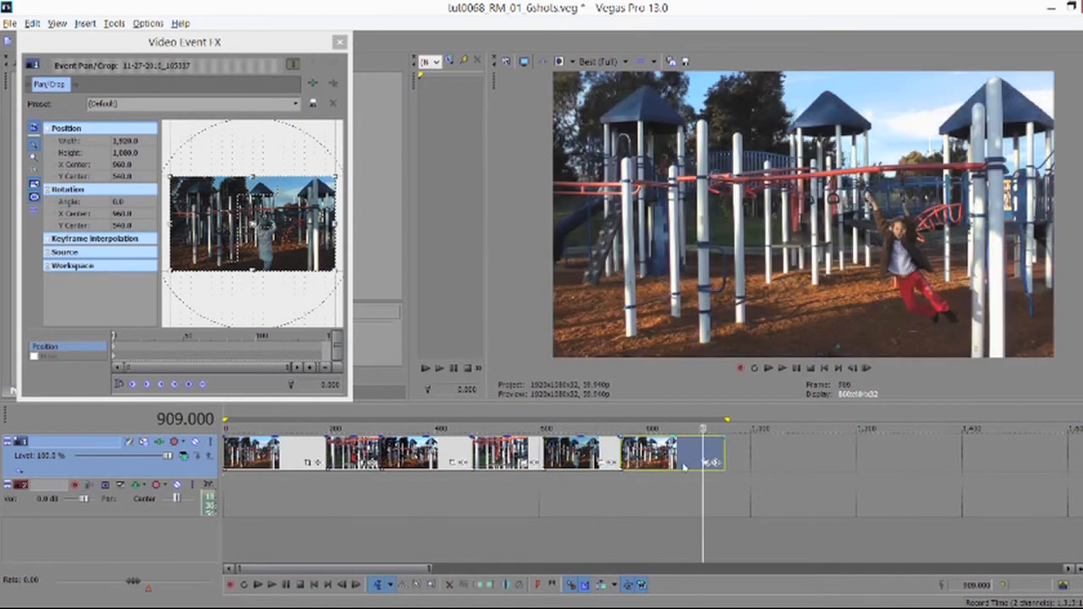
left_click(495, 455)
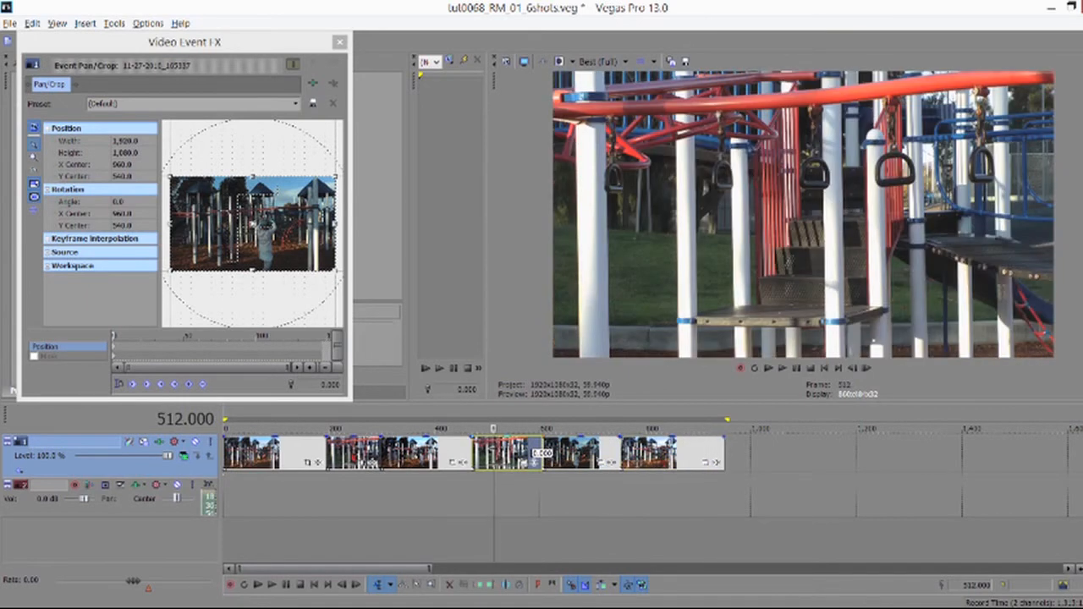
left_click(663, 461)
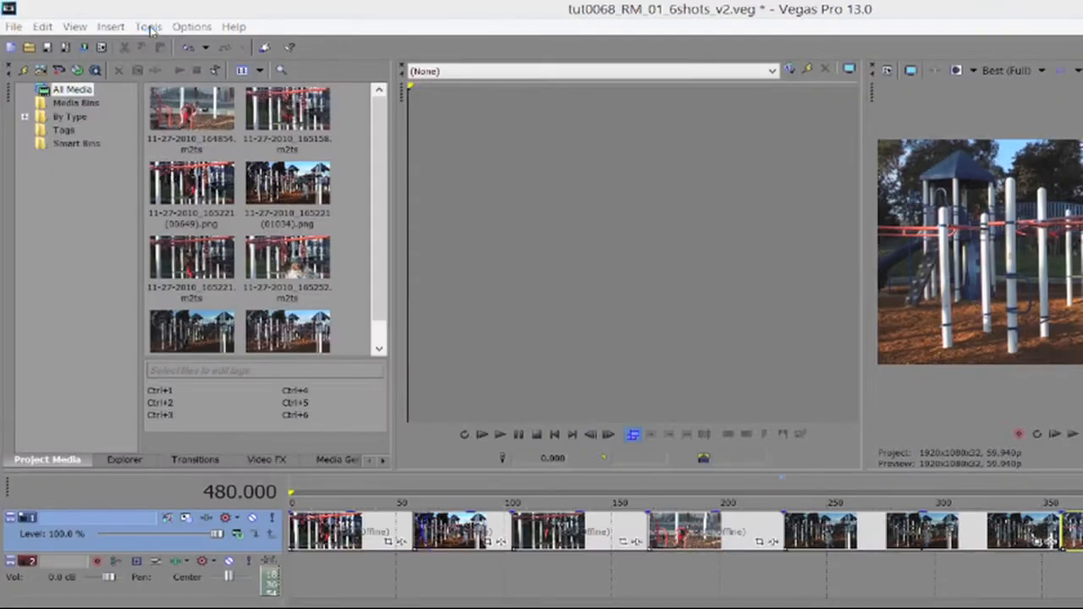
Add REMatchColor as a track effect on the video track and store frame 478 as still 1.
left_click(148, 26)
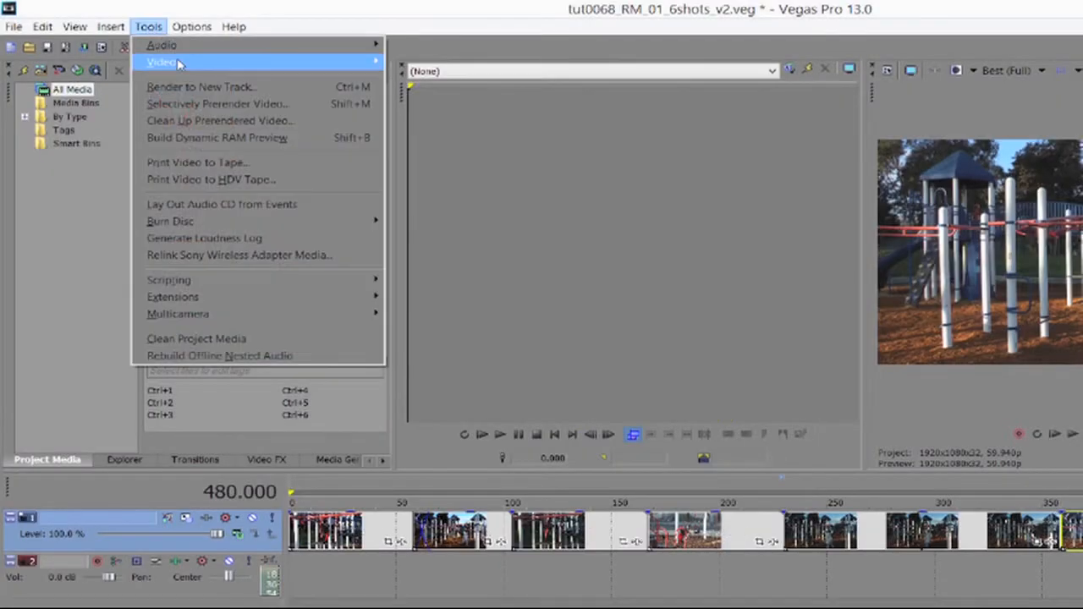
mouse_move(178, 62)
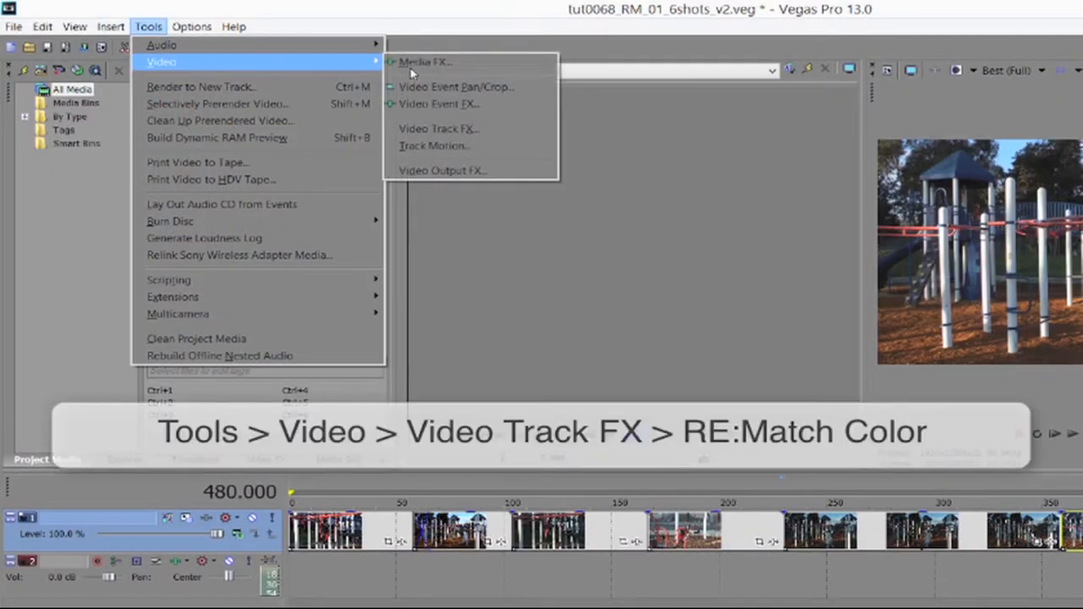
left_click(471, 133)
left_click(433, 227)
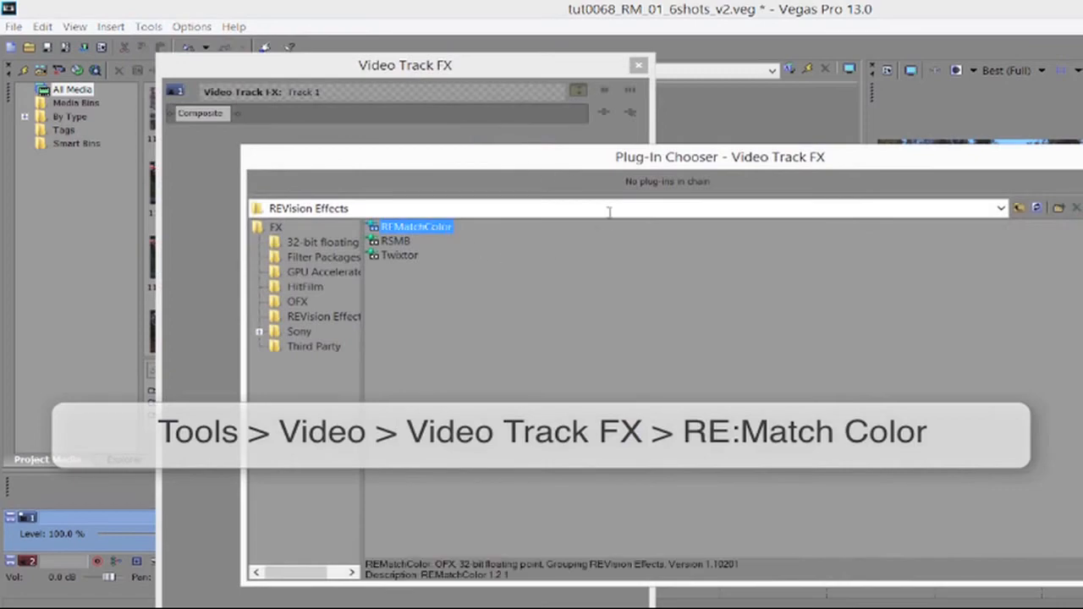
left_click(1079, 182)
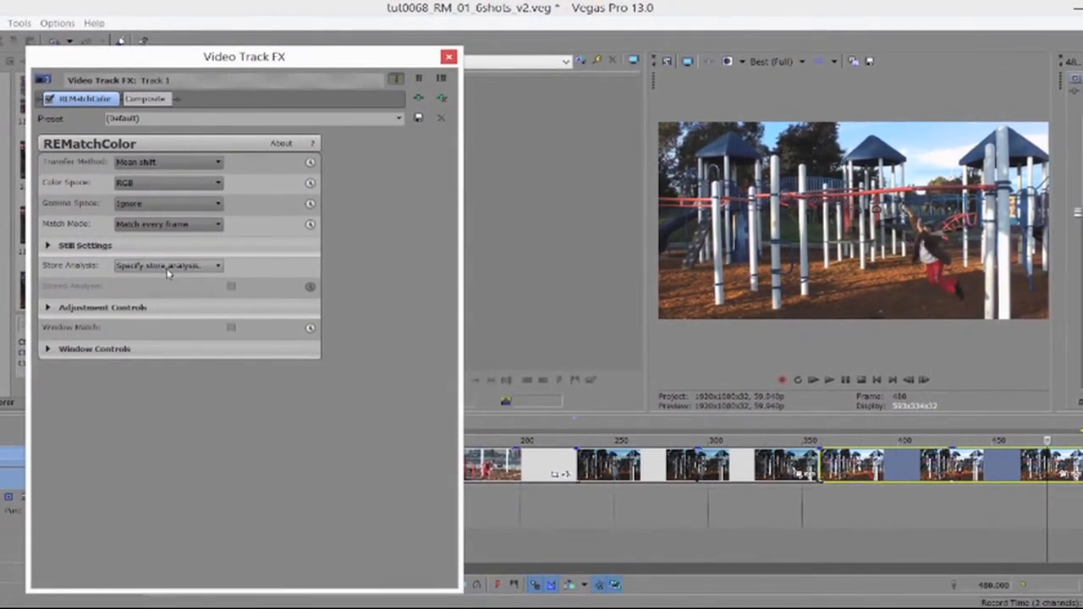
left_click(118, 263)
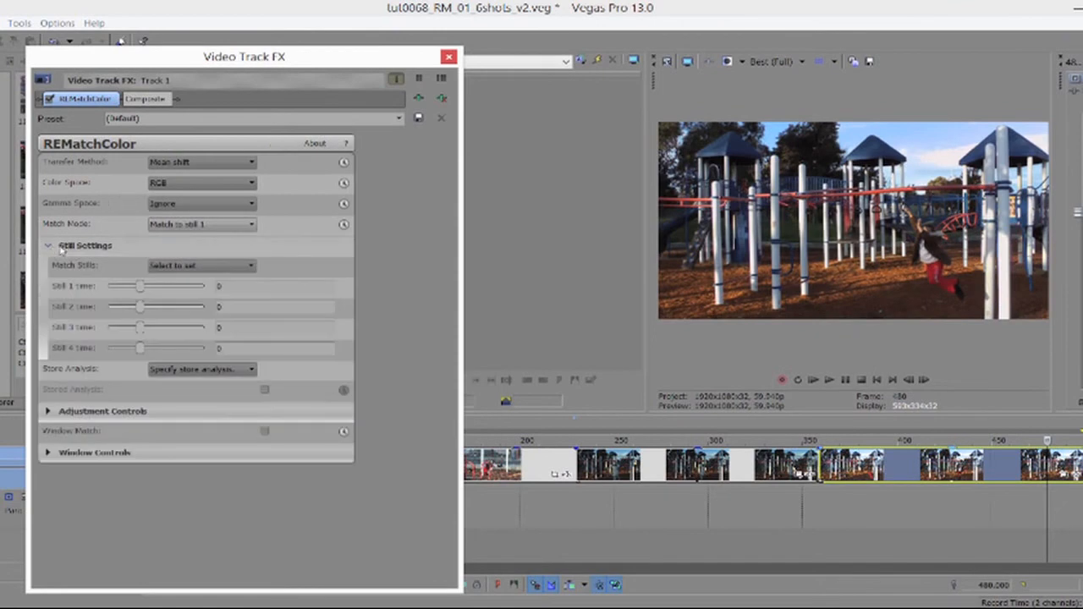
left_click(196, 265)
left_click(176, 285)
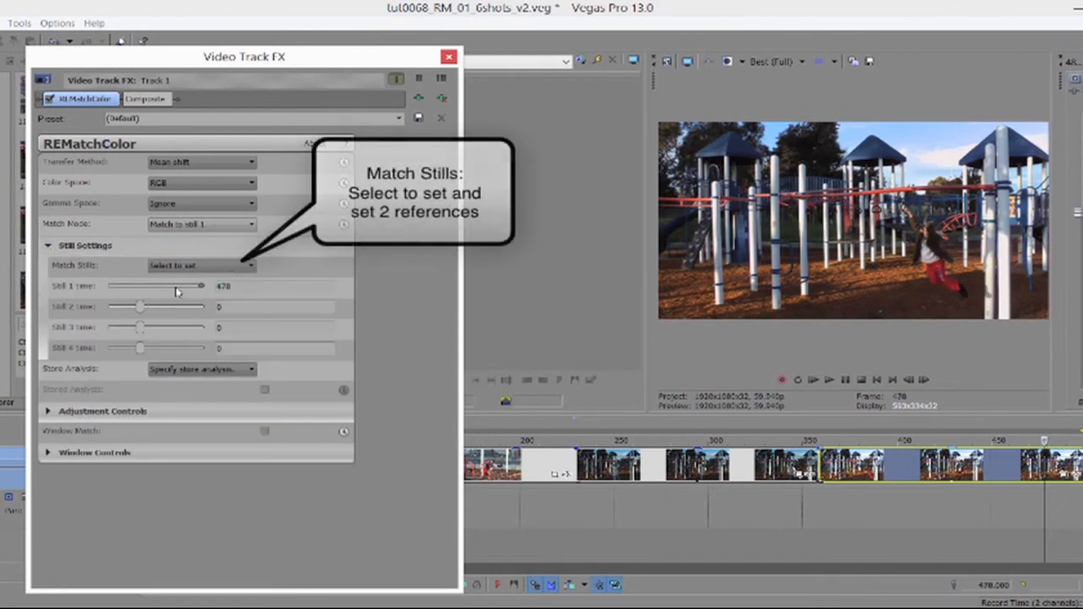
Store frame 180 as still 2, enable Match Mode animation, and align the keyframe cursor to frame 230.
left_click(195, 224)
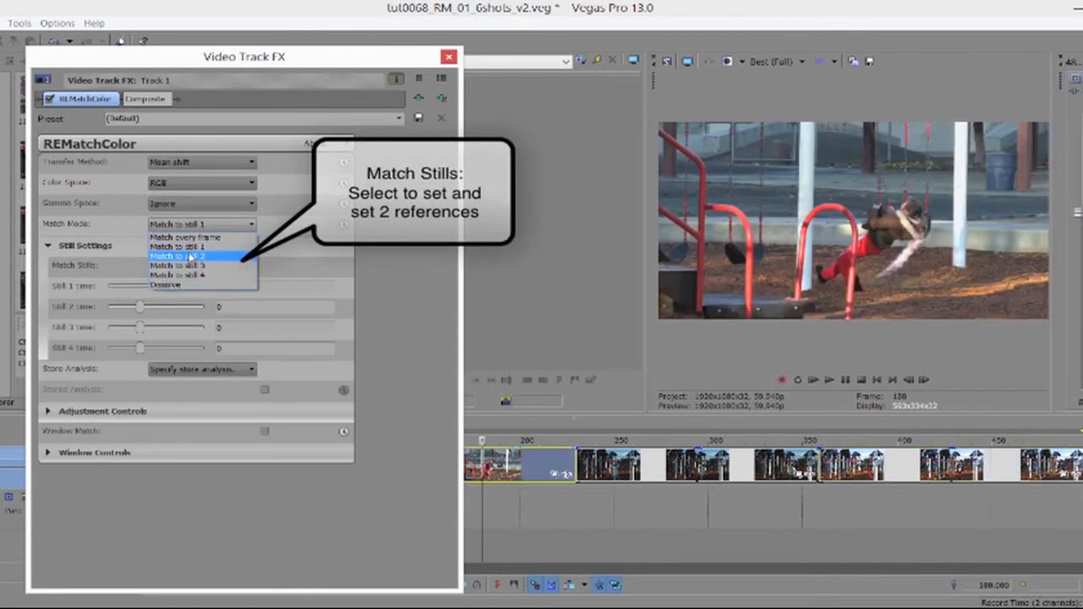
left_click(298, 242)
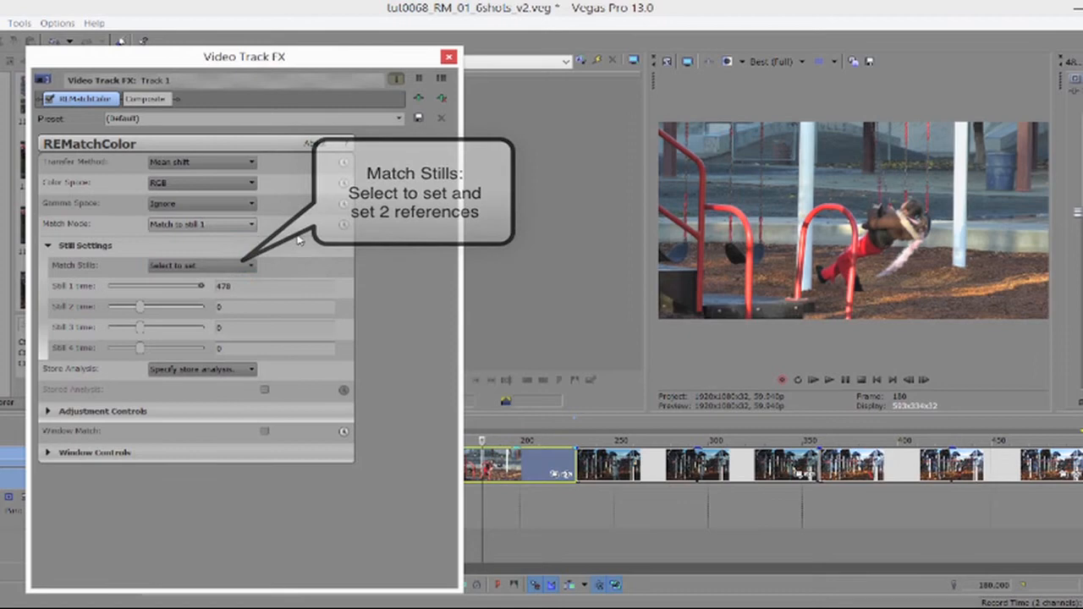
left_click(212, 266)
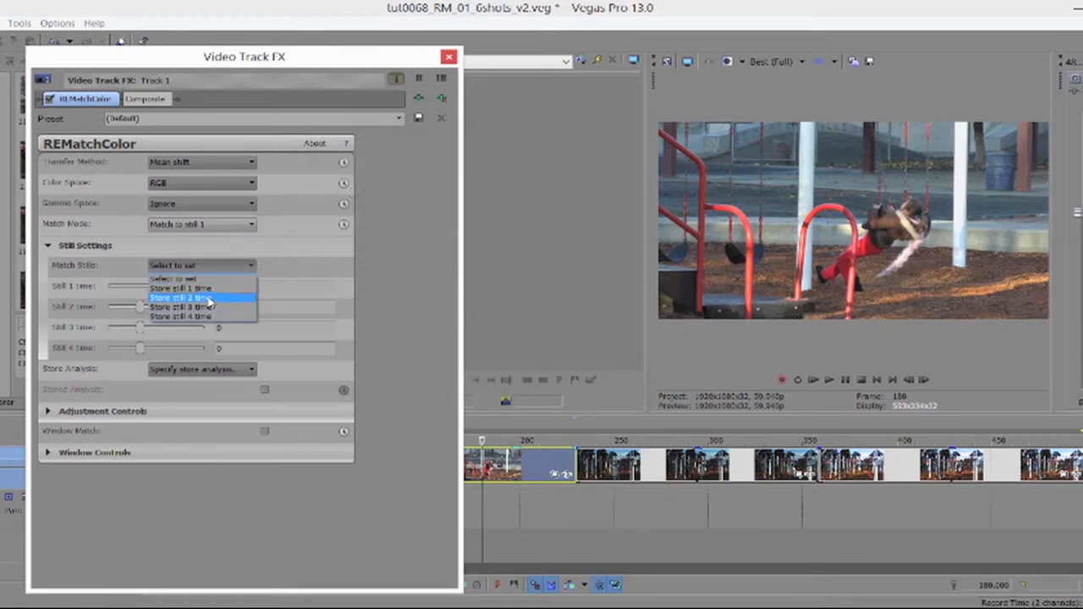
left_click(182, 298)
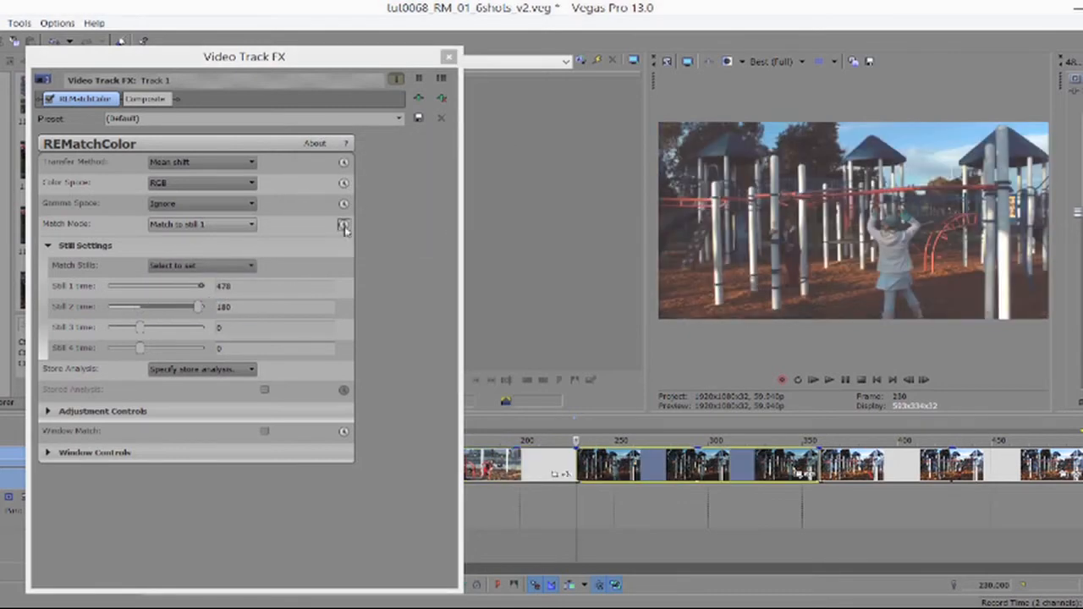
left_click(343, 225)
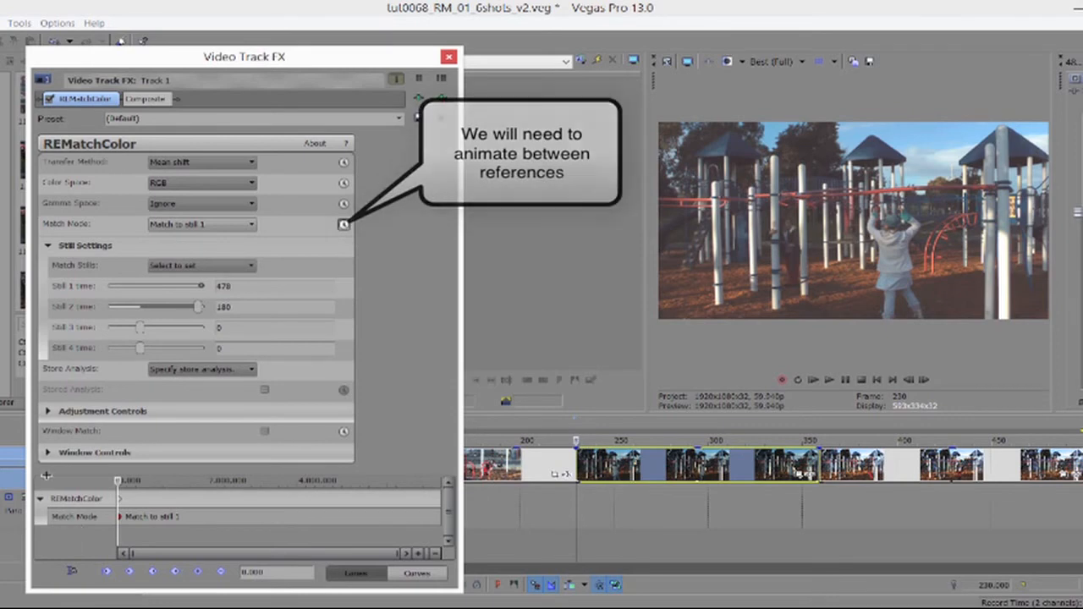
left_click(71, 572)
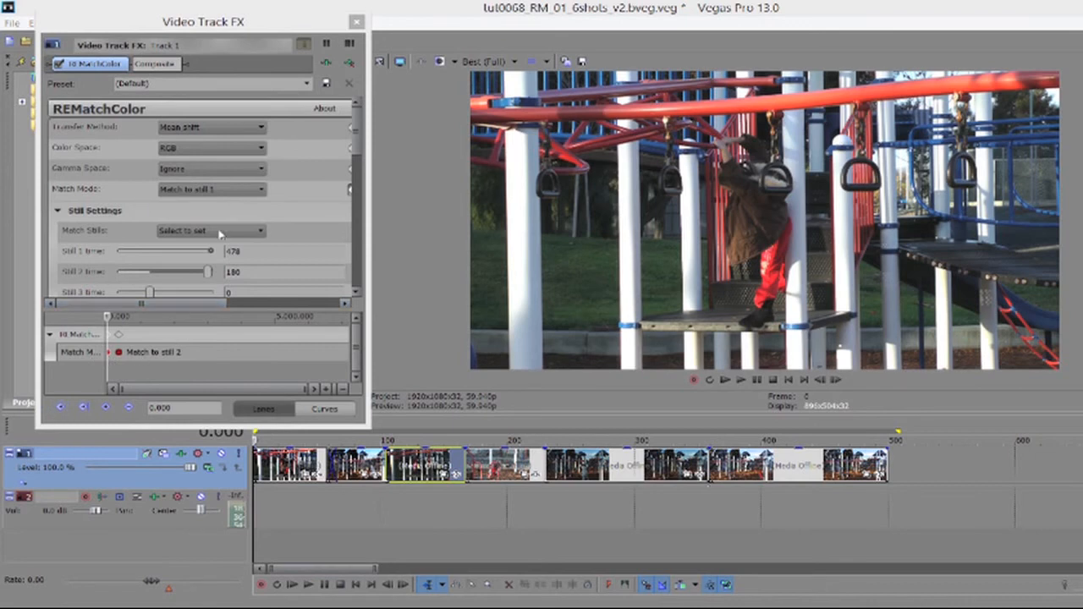
Choose 'Match to still 1' in the Match Mode list.
left_click(264, 192)
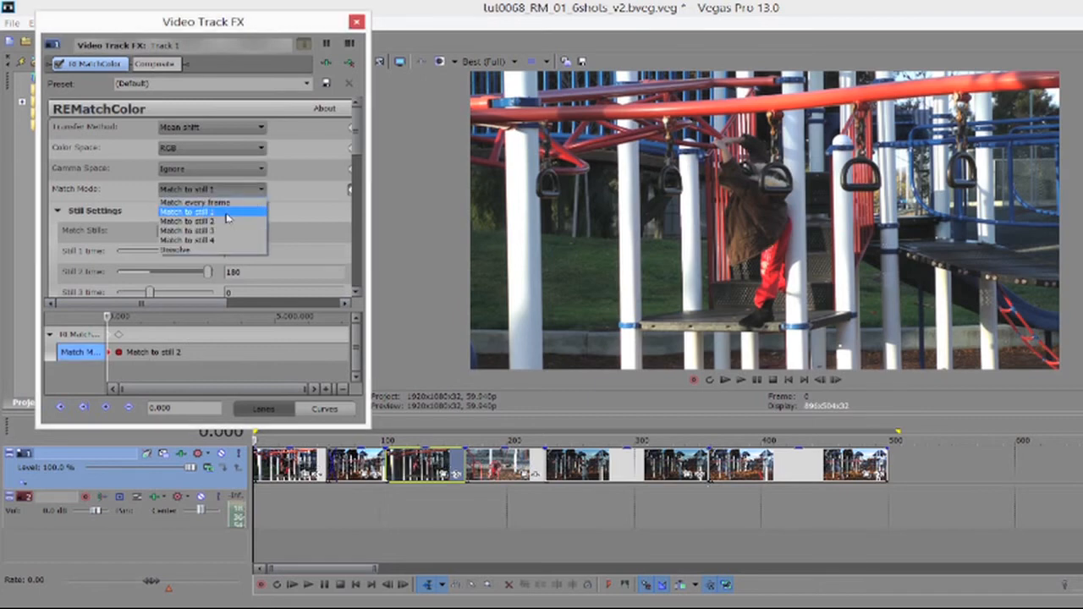
left_click(227, 212)
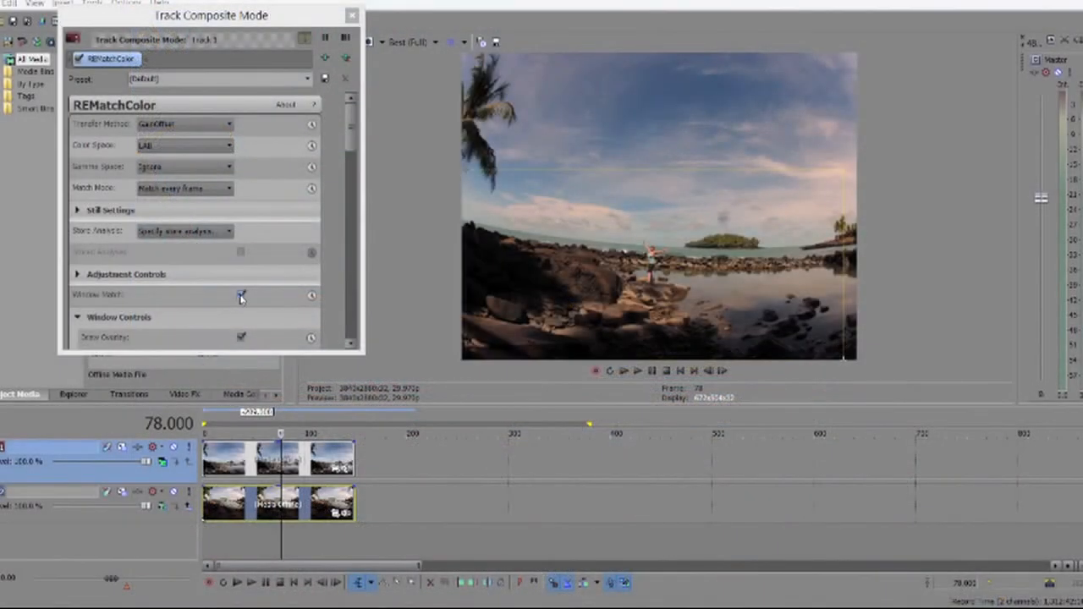
Use Mean shift in RGB, re-enable Window Match, and drag the target window down to exclude sky.
left_click(241, 296)
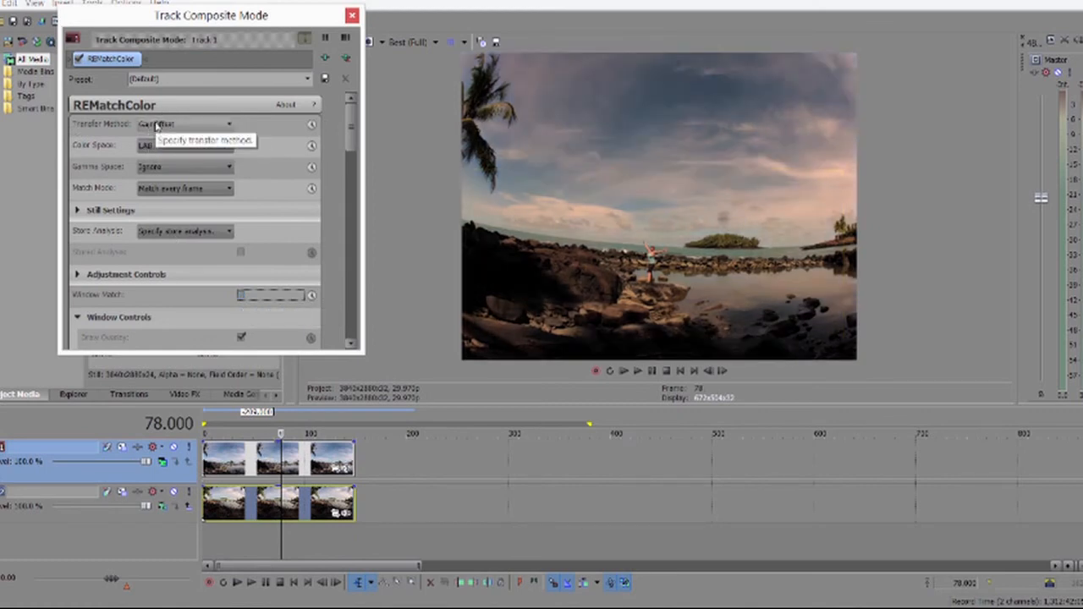
left_click(156, 125)
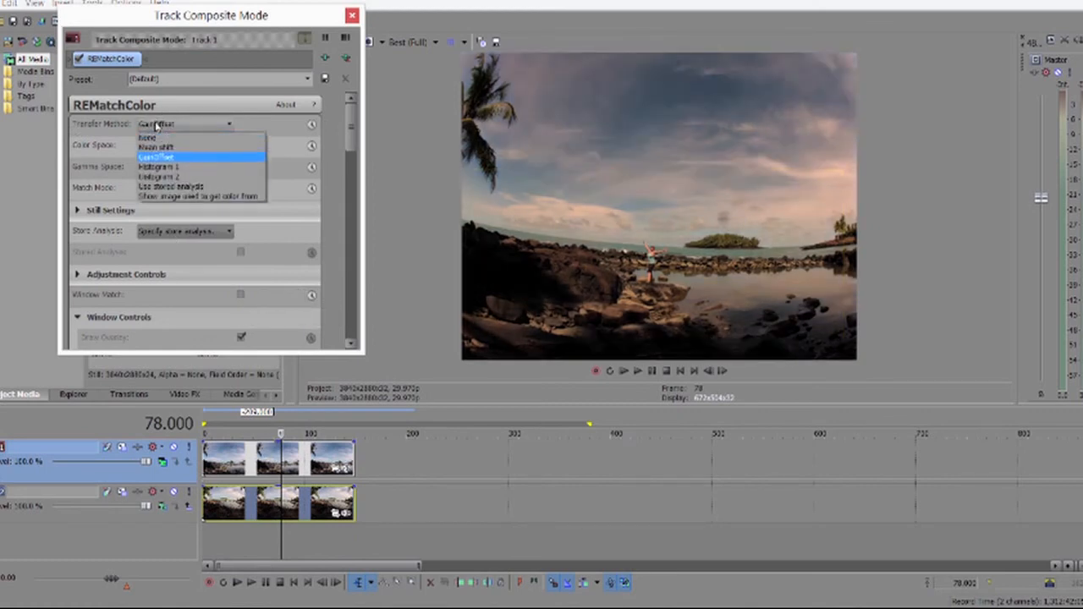
left_click(156, 149)
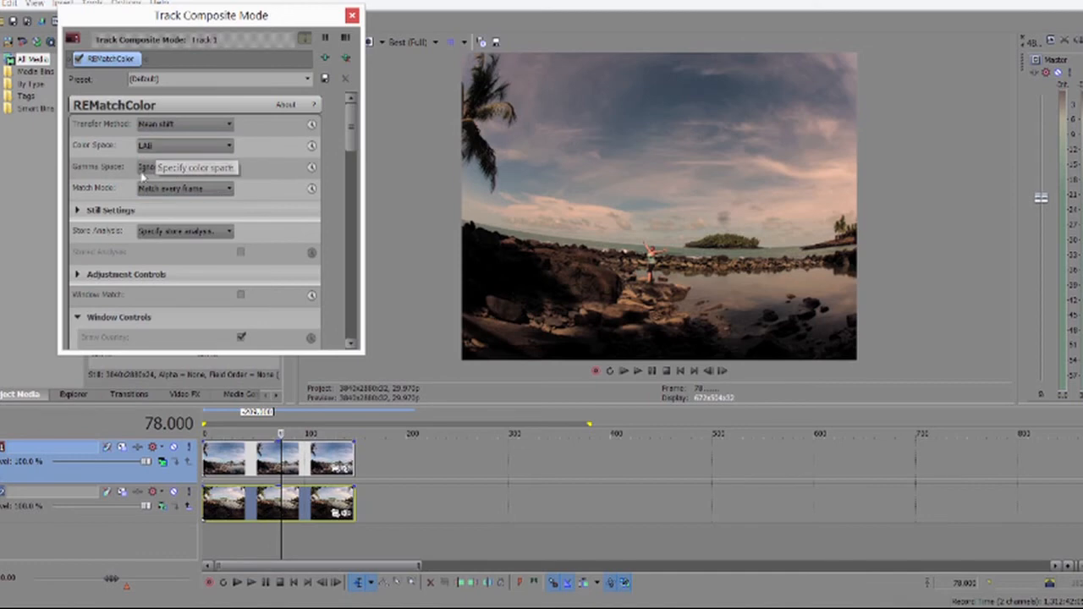
left_click(155, 151)
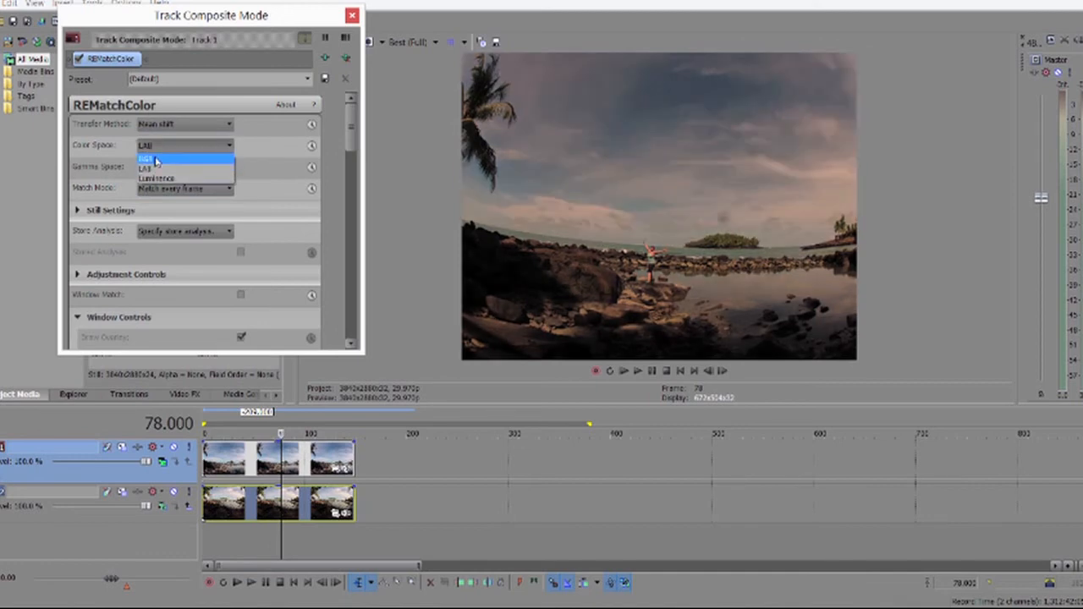
left_click(156, 160)
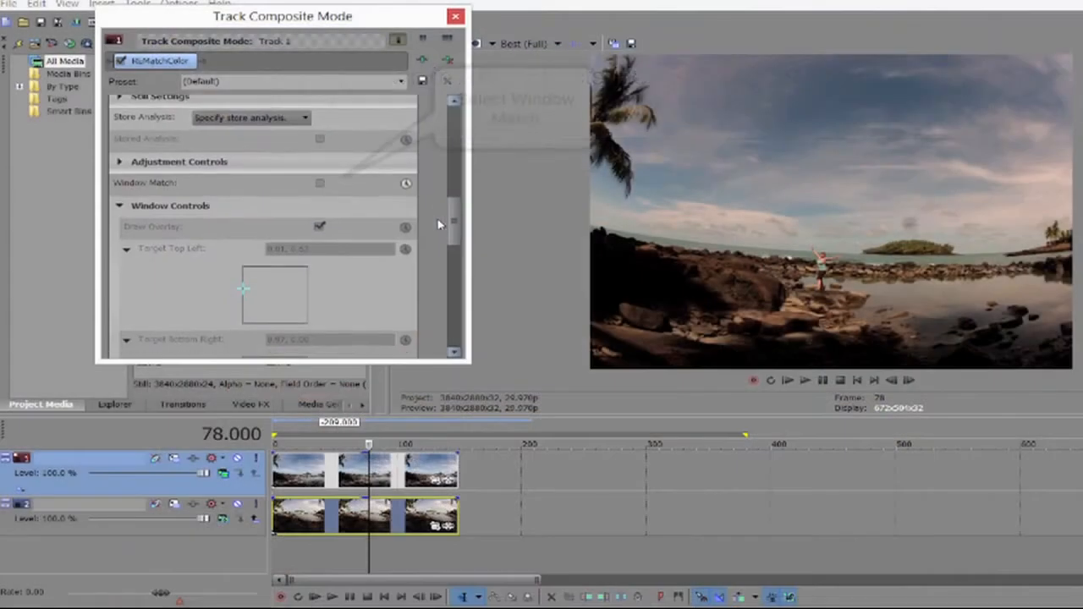
left_click(321, 183)
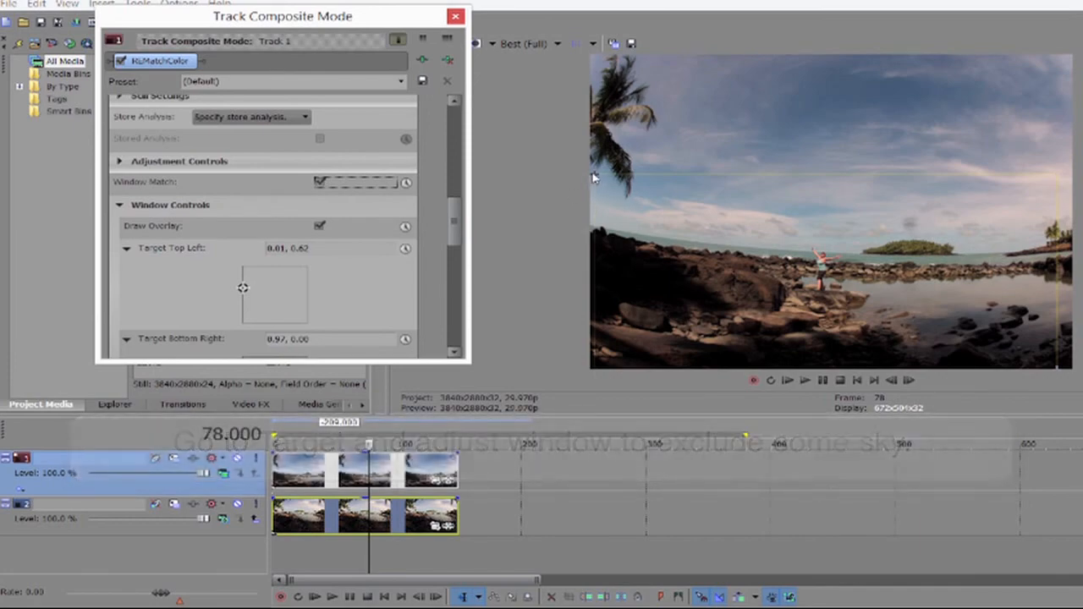
left_click_drag(595, 177, 593, 225)
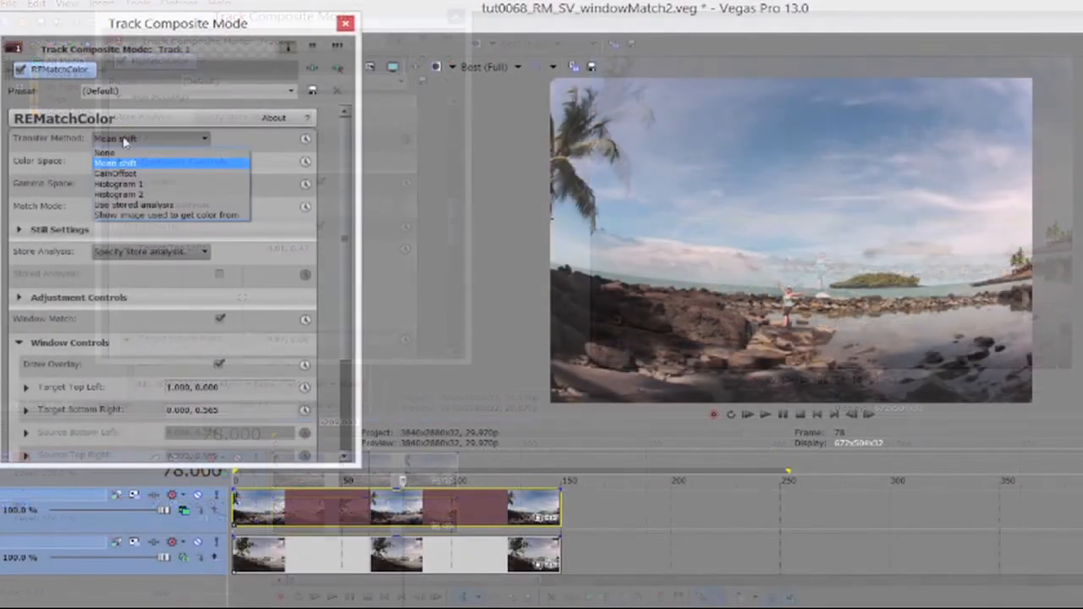
Show the source image and raise the source window's bottom edge to exclude the rocks.
left_click(153, 217)
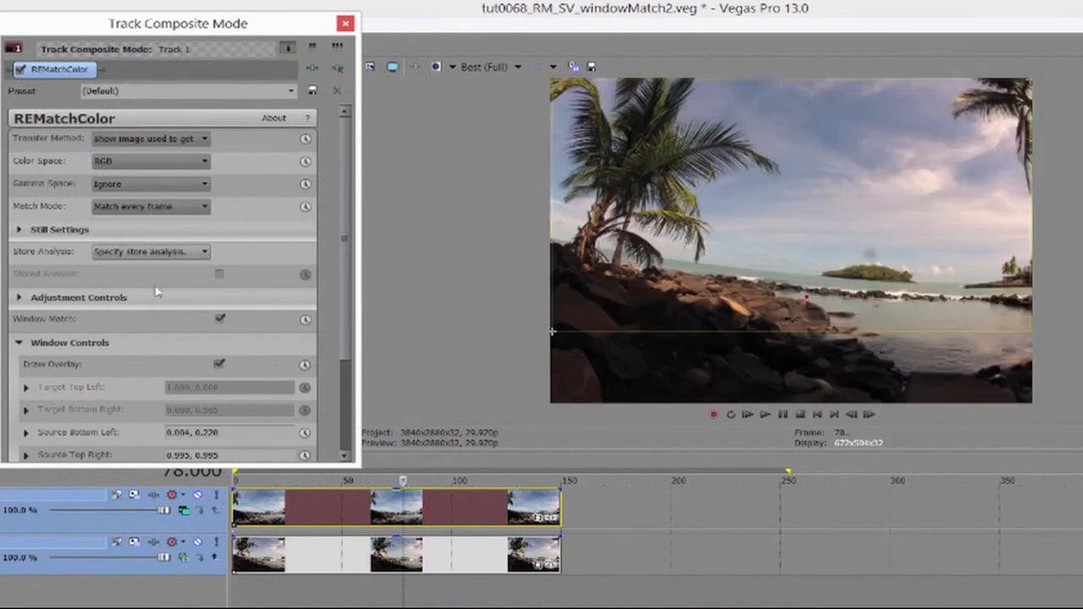
scroll(334, 457, "down", 2)
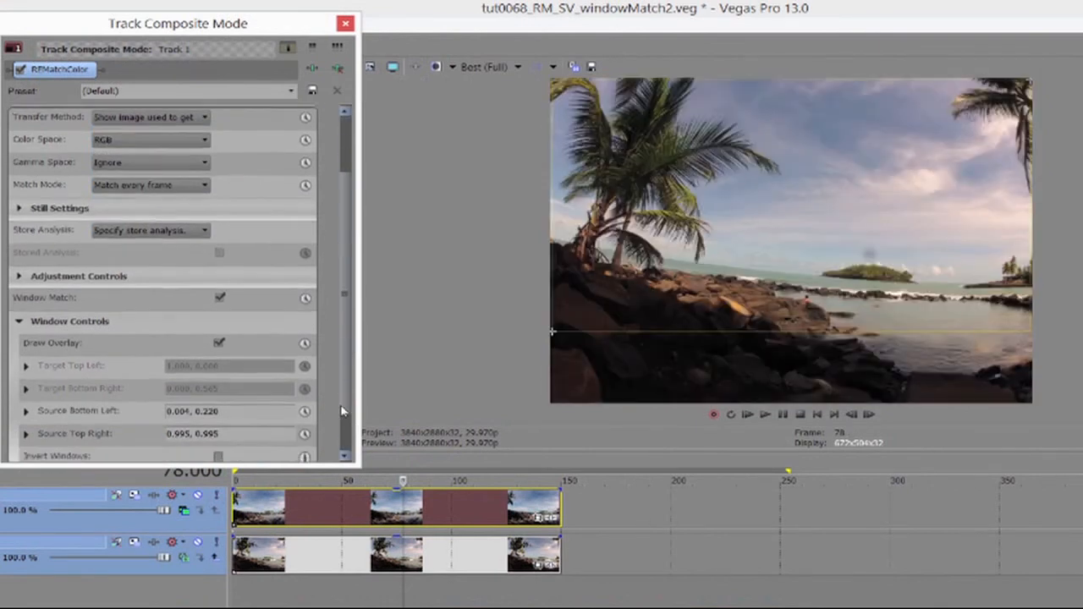
left_click(25, 400)
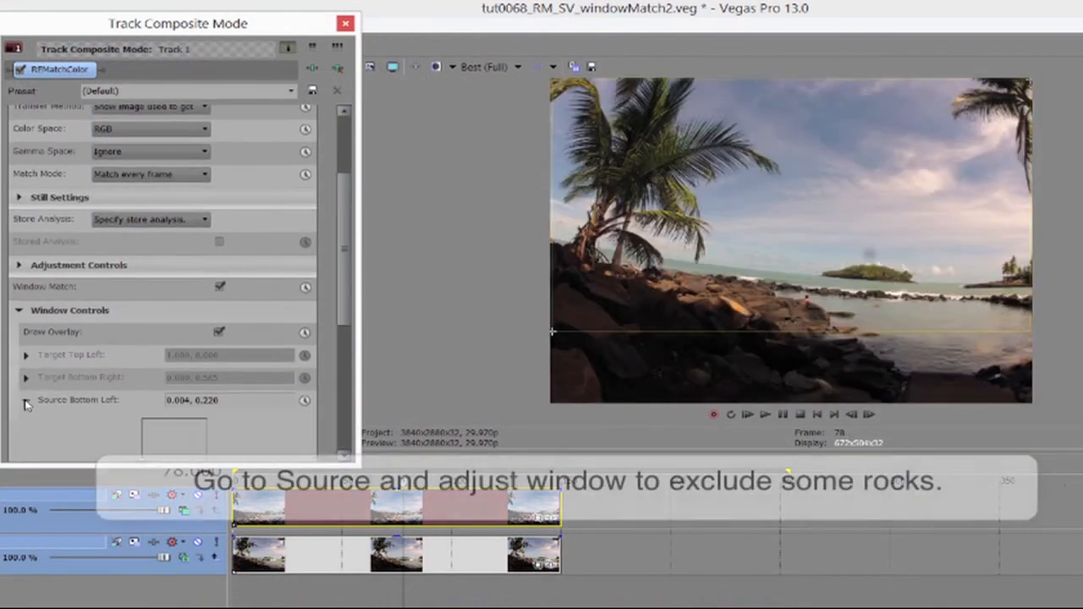
left_click_drag(349, 304, 334, 398)
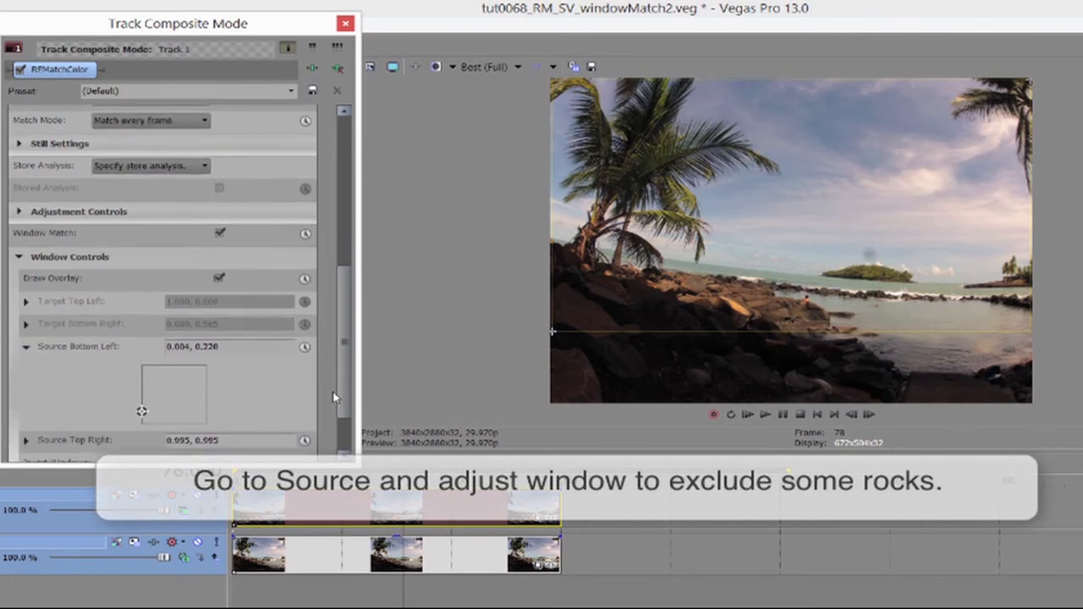
left_click_drag(554, 336, 549, 323)
Set Transfer Method back to Mean shift and turn window matching on.
left_click(148, 138)
left_click(131, 163)
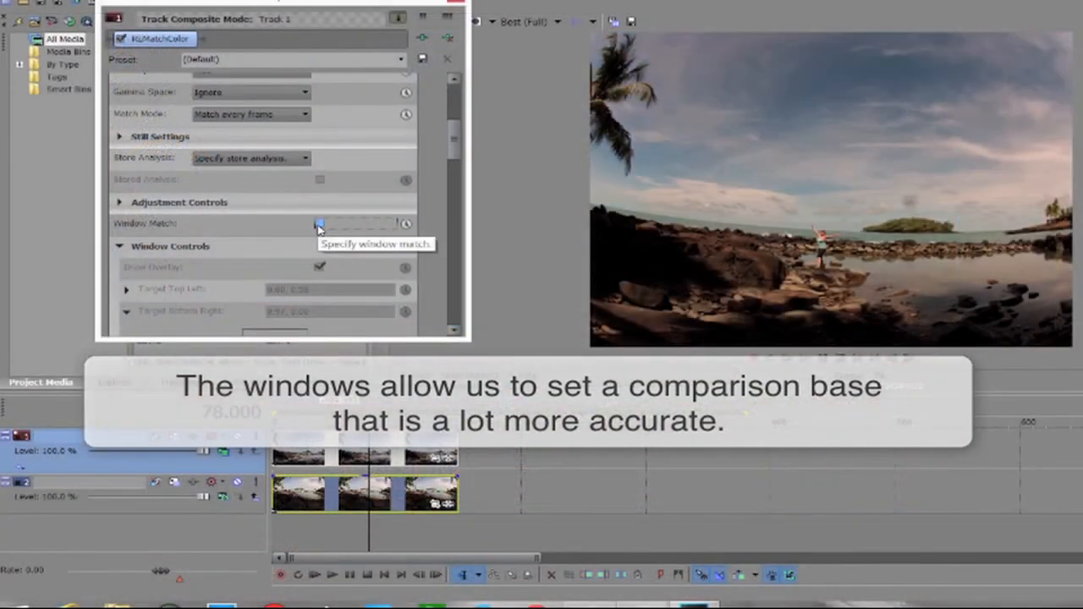
left_click(319, 225)
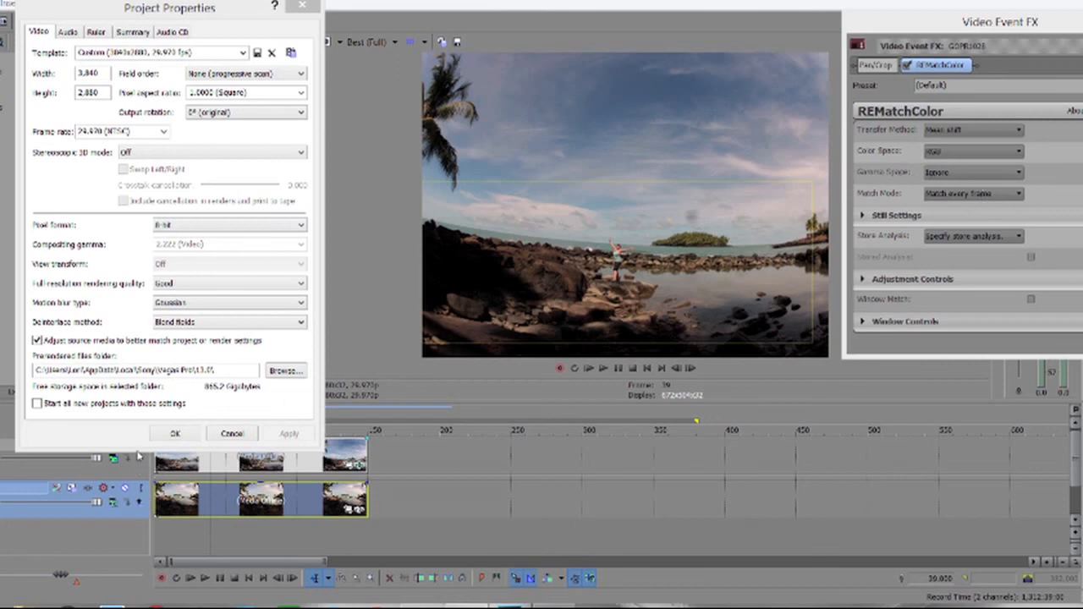
Set the project pixel format to 32-bit floating point (full range), then Gamma Space to Delinearize.
left_click(191, 225)
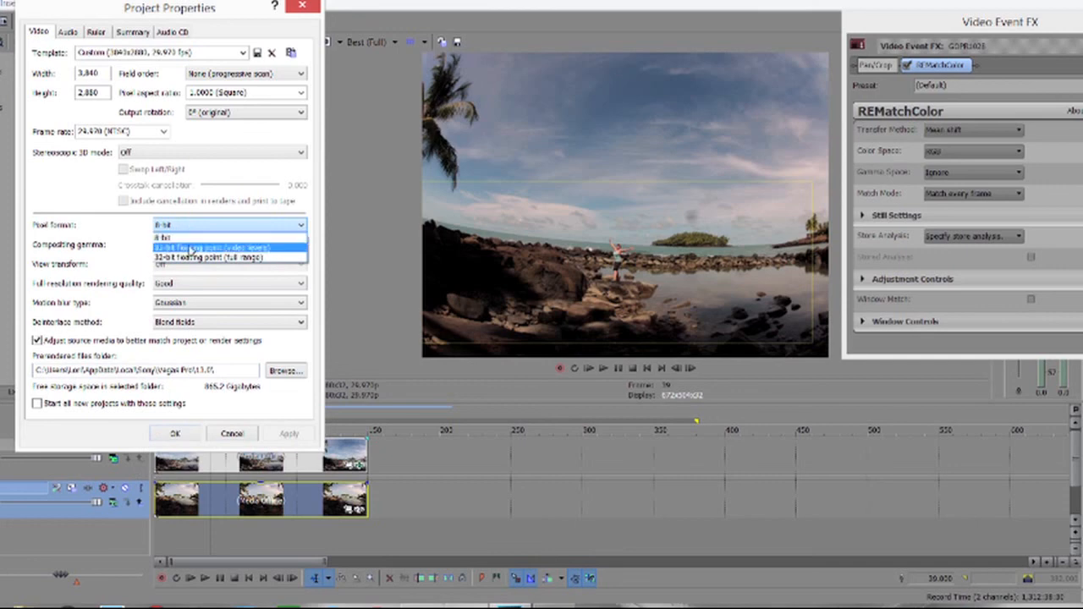
left_click(183, 269)
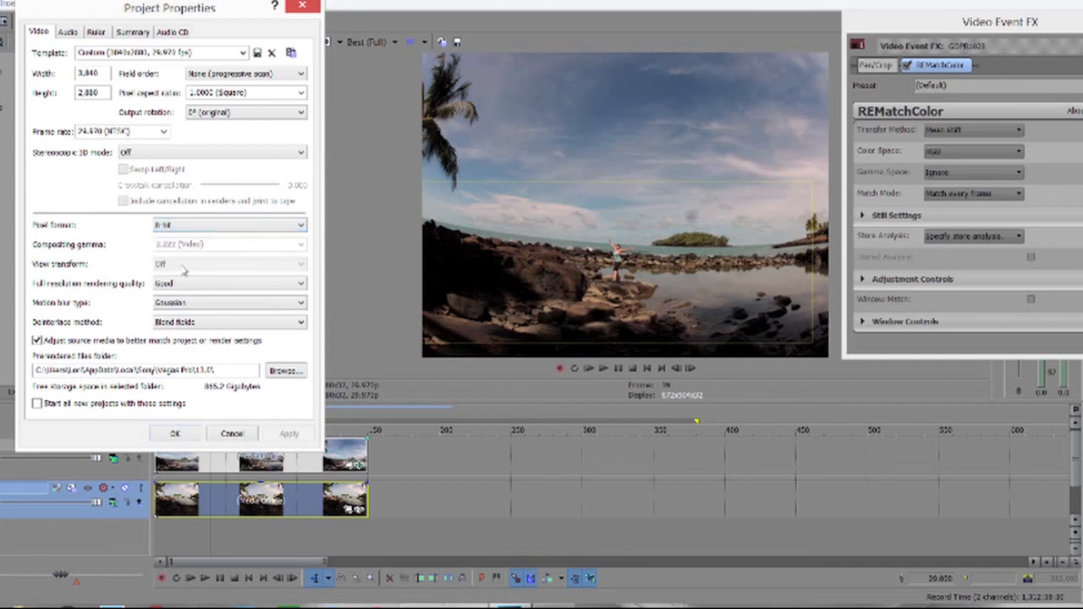
left_click(178, 226)
left_click(179, 257)
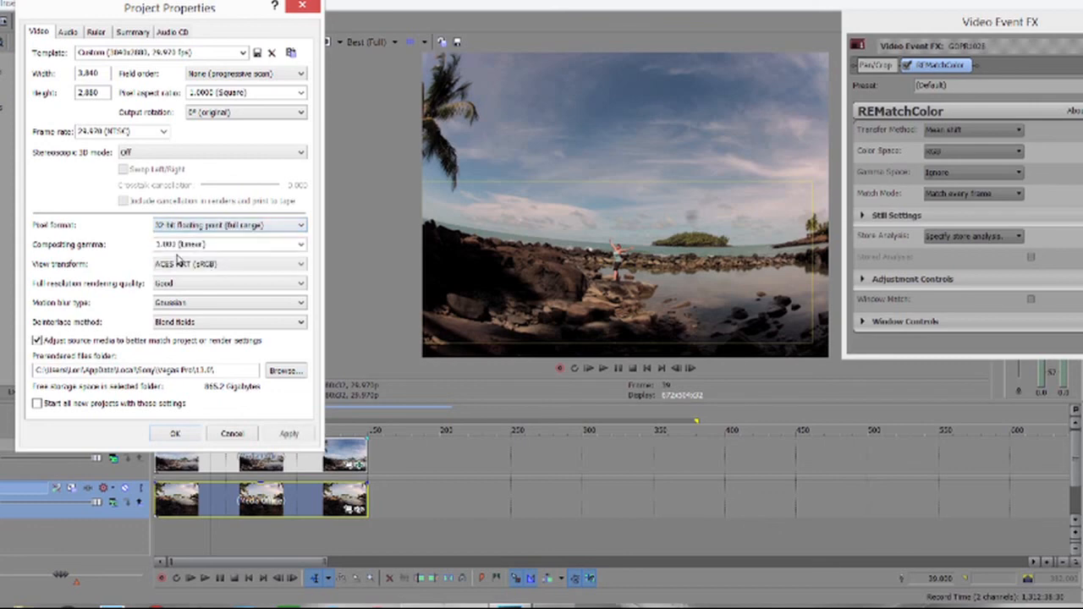
left_click(288, 433)
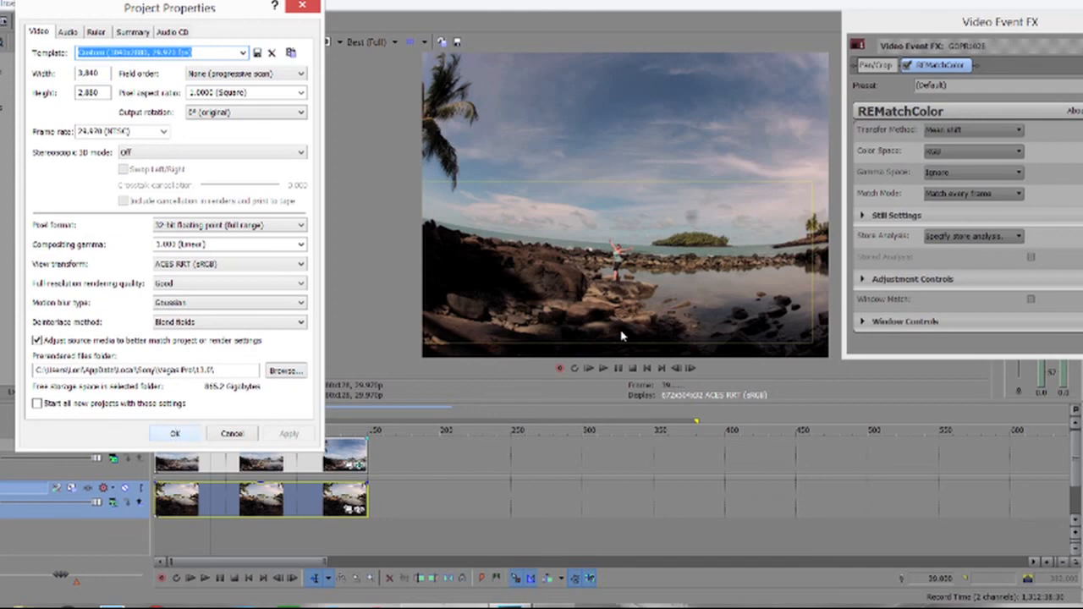
left_click(175, 433)
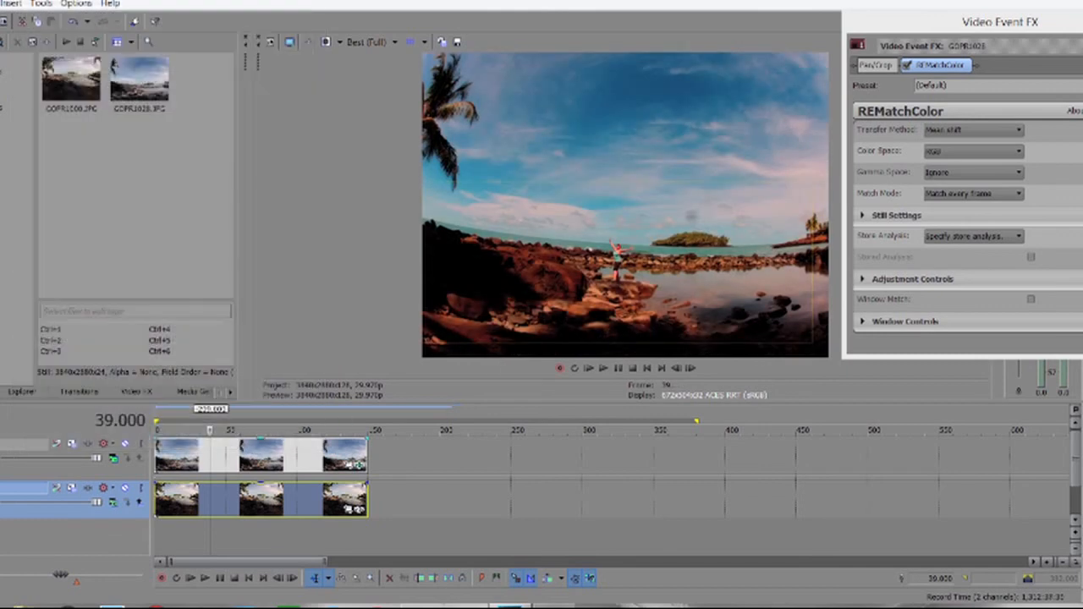
left_click(957, 173)
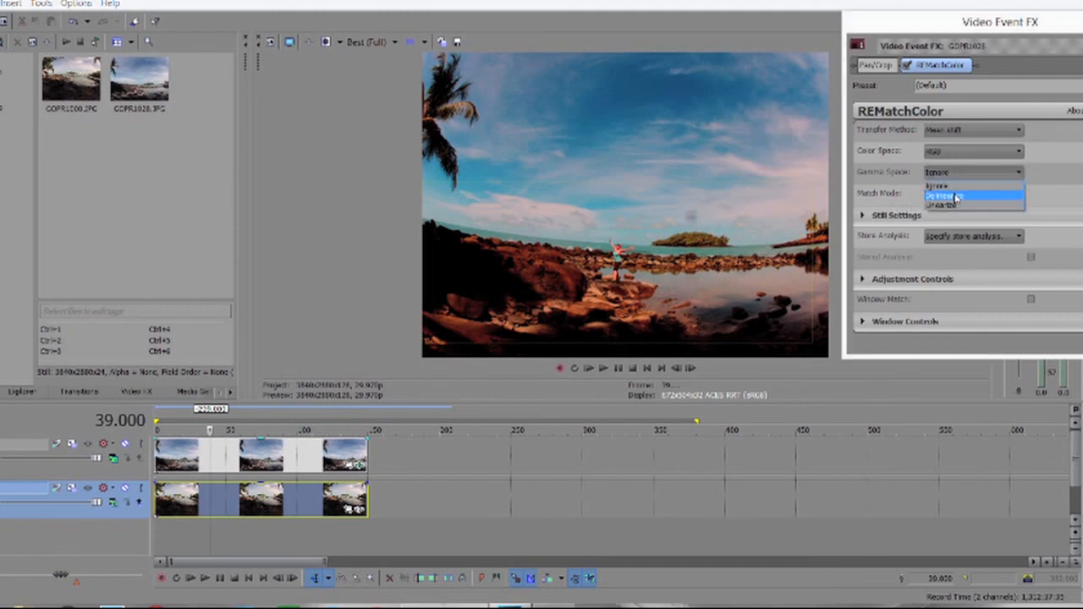
left_click(957, 197)
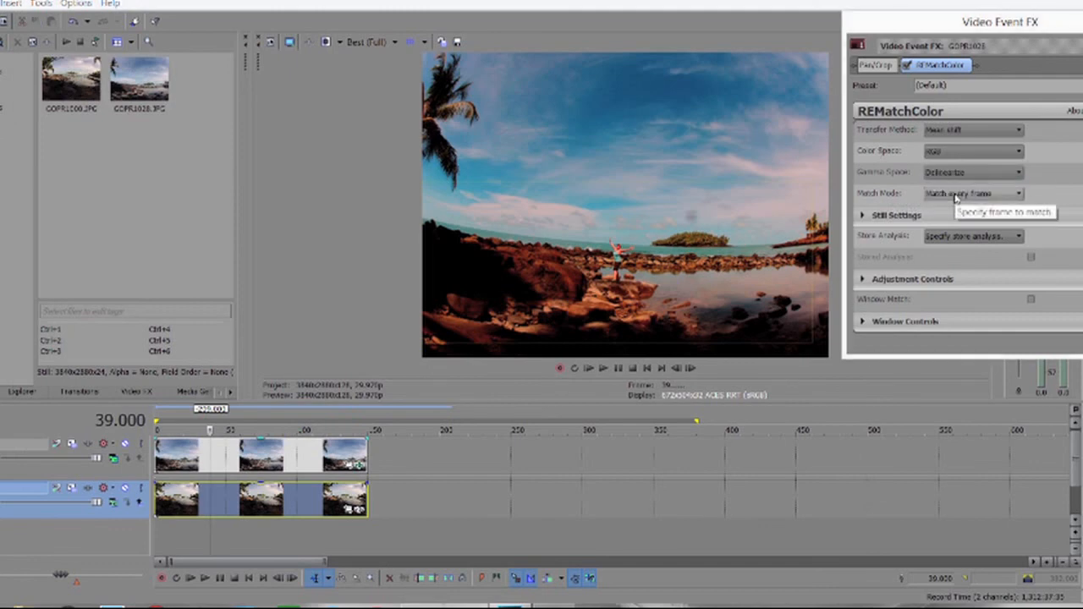